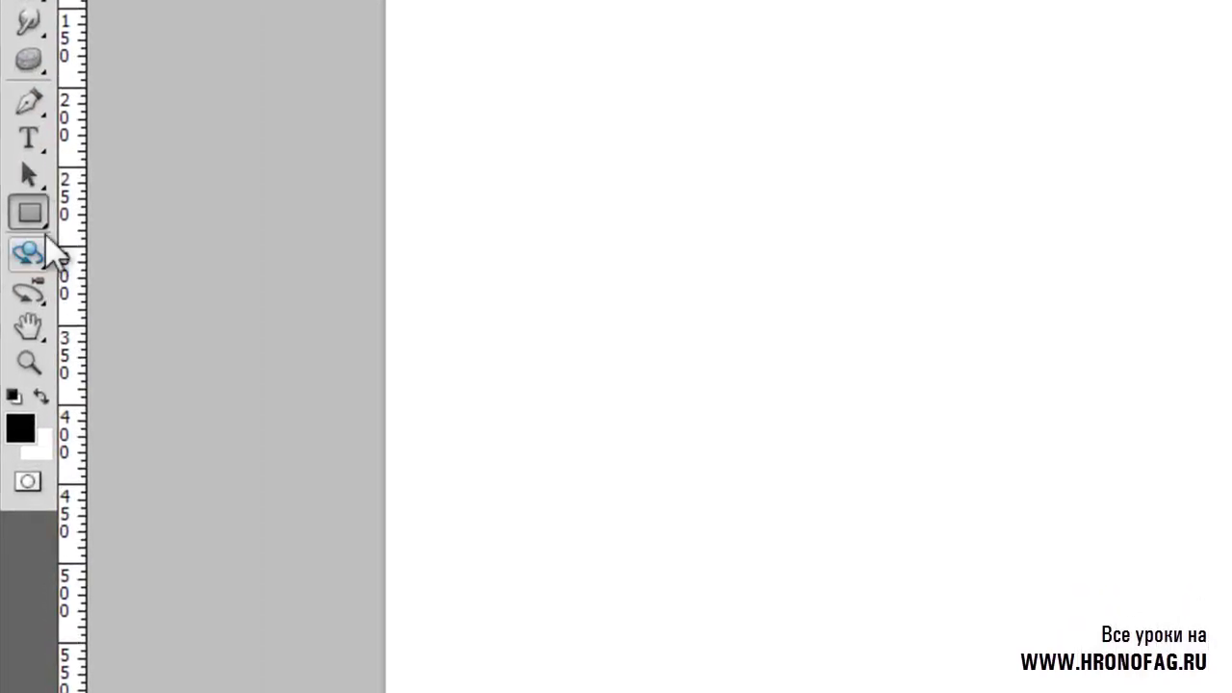
Step: Select the Custom Shape Tool from the Rectangle tool's flyout
{"action": "left_click", "coordinate": [31, 209]}
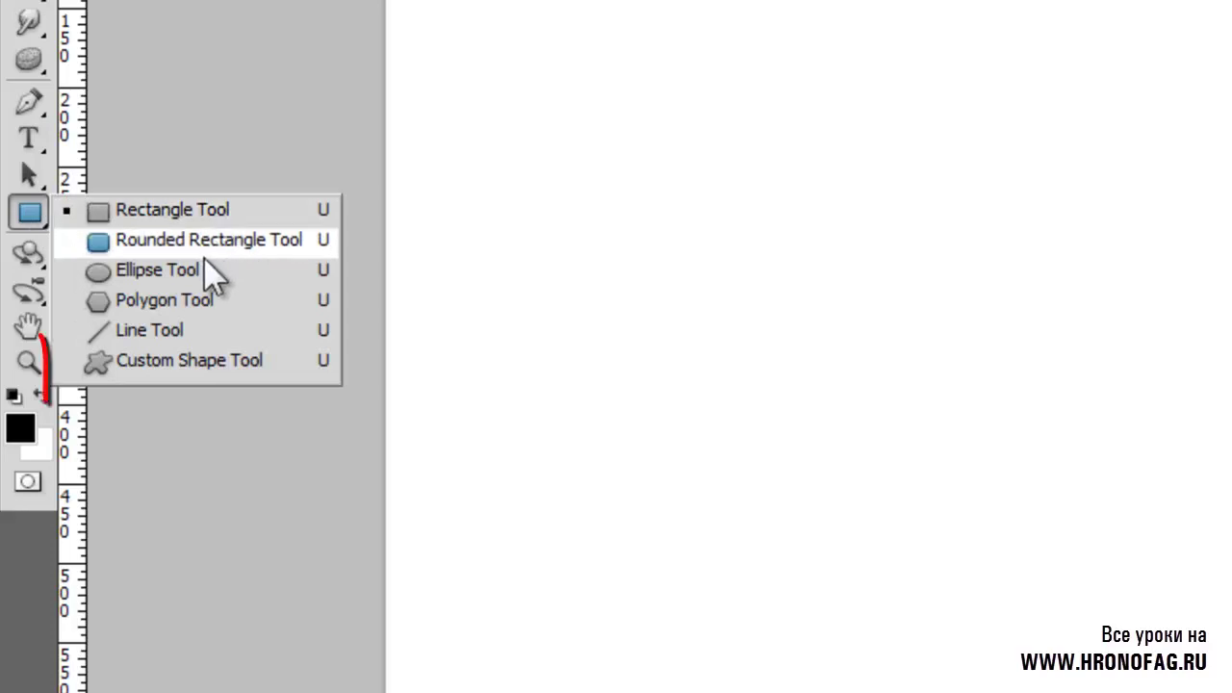
{"action": "left_click", "coordinate": [239, 366]}
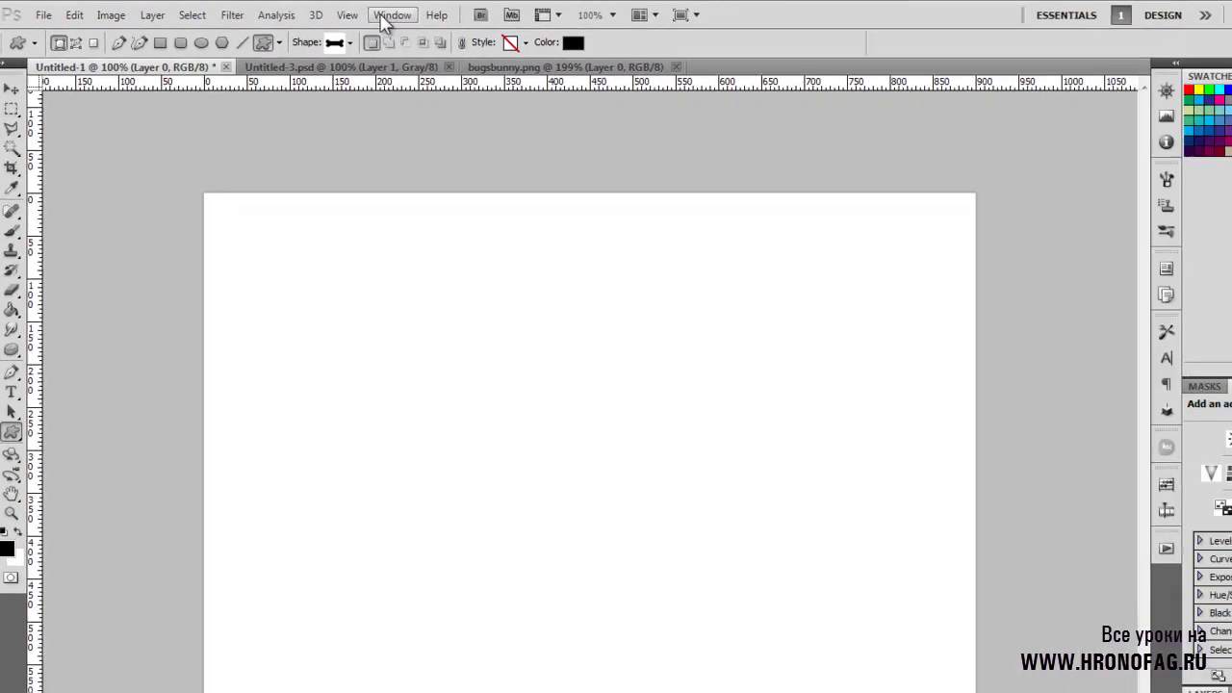
{"action": "left_click", "coordinate": [351, 13]}
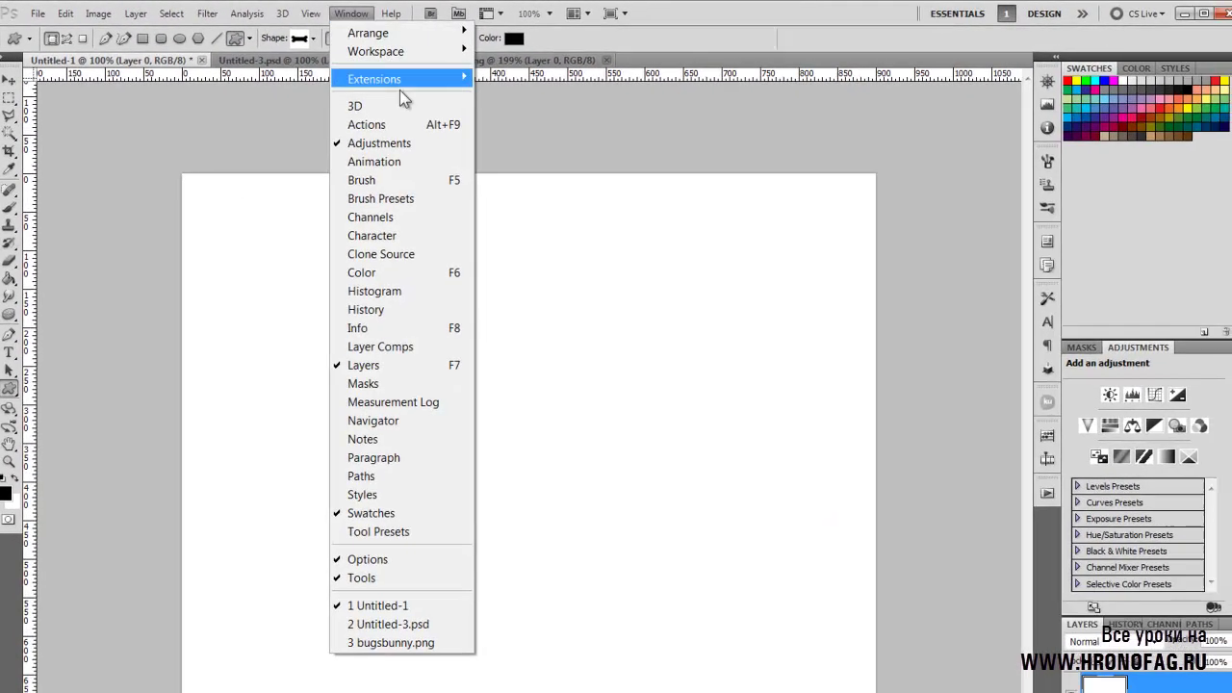
{"action": "left_click", "coordinate": [431, 563]}
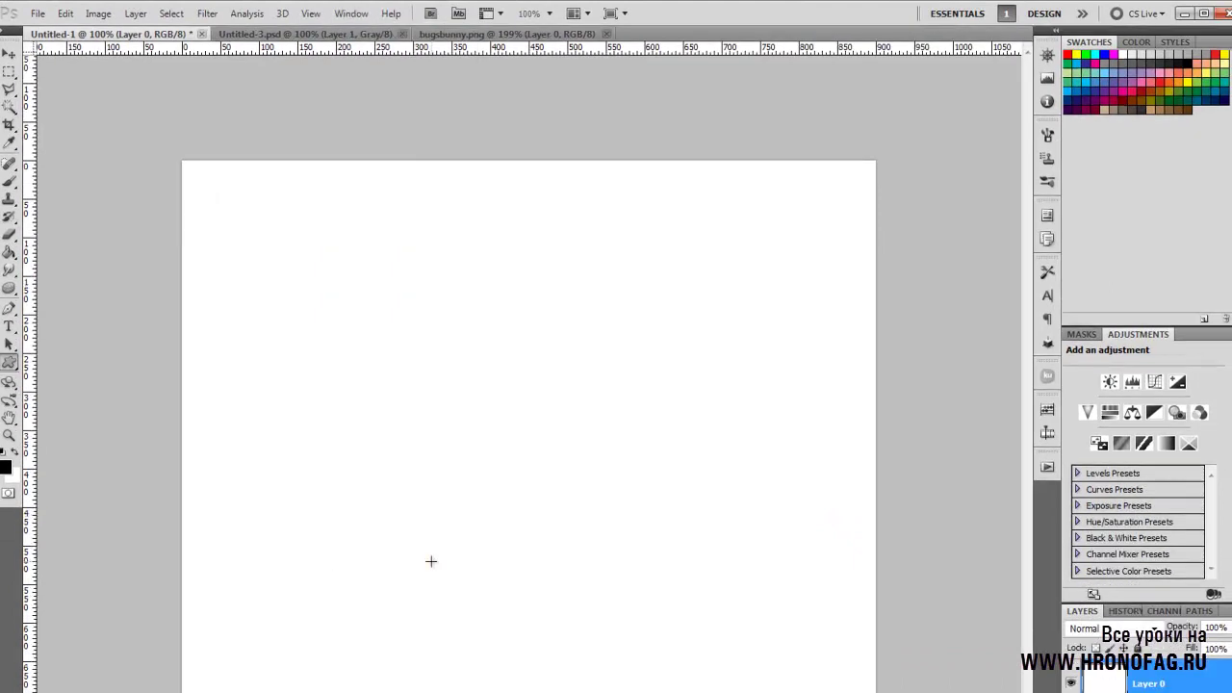
{"action": "left_click", "coordinate": [351, 13]}
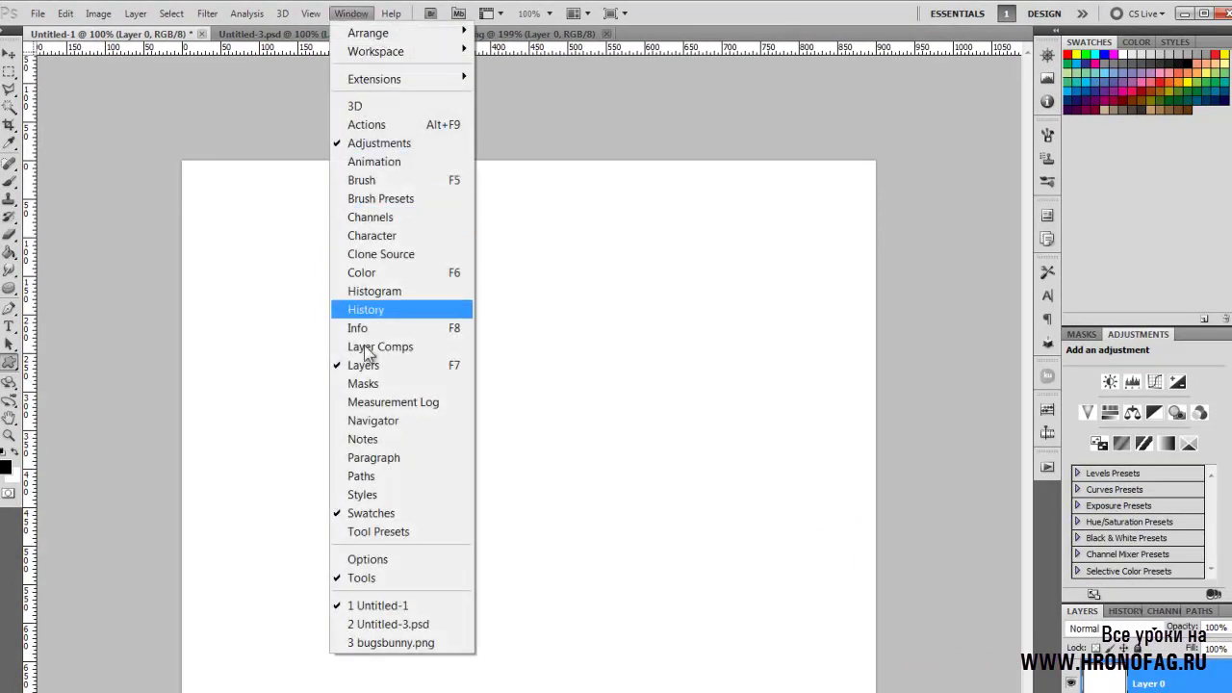
{"action": "left_click", "coordinate": [384, 559]}
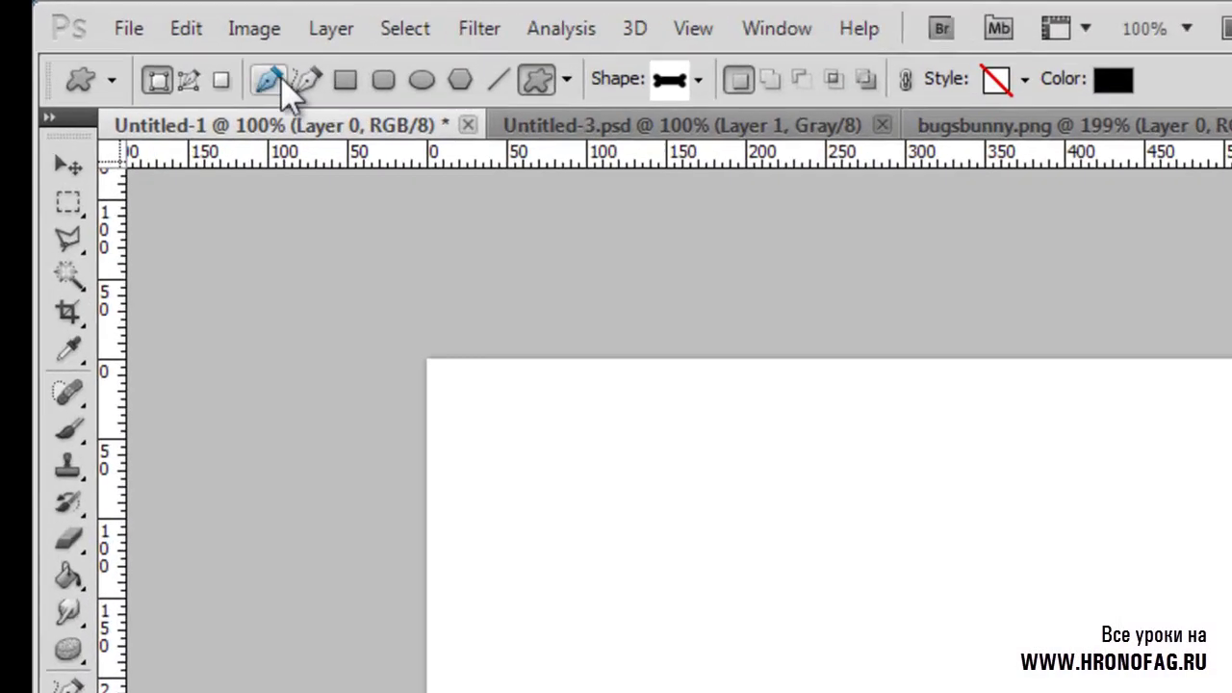
Step: Switch to the Freeform Pen in the options bar, then back to Custom Shape
{"action": "left_click", "coordinate": [277, 77]}
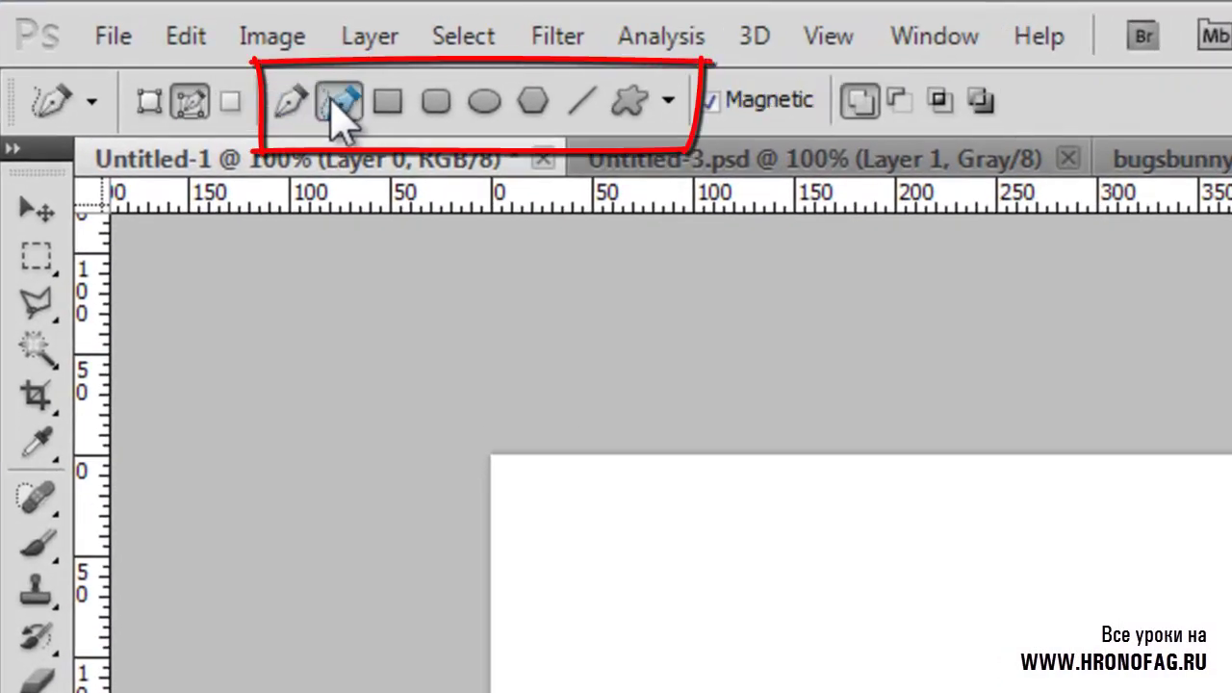
{"action": "left_click", "coordinate": [630, 96]}
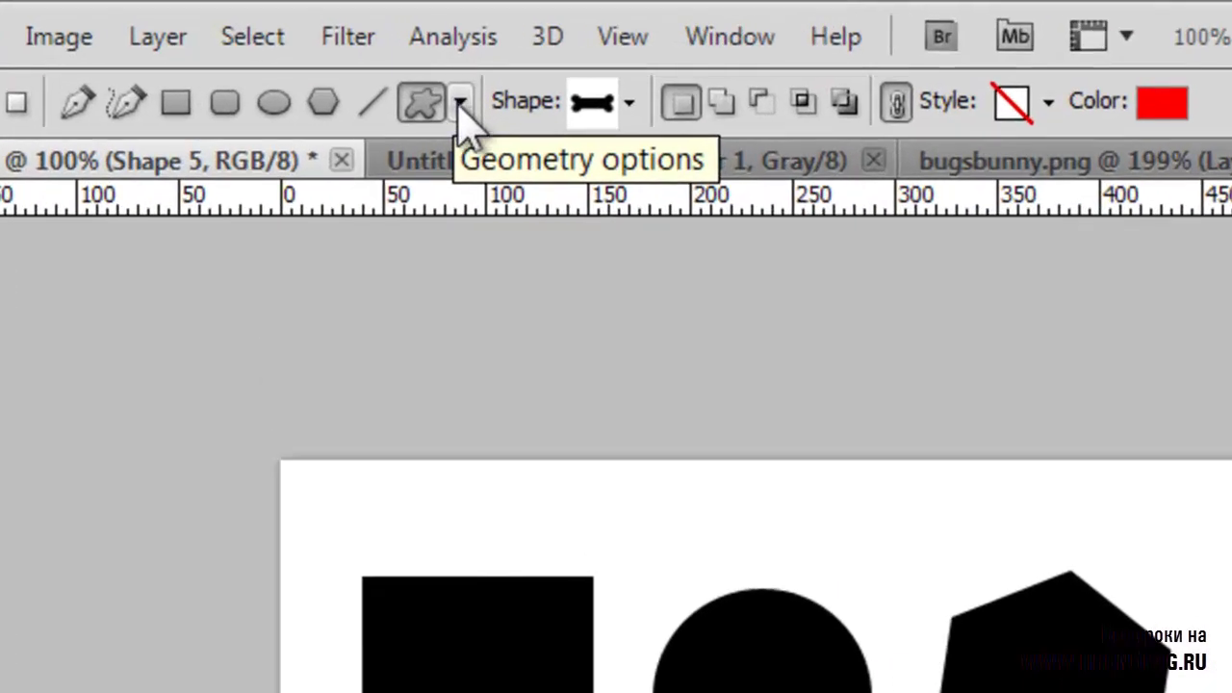
Step: Set custom shapes to a Fixed Size of 500 × 300 px, drawn from the centre
{"action": "left_click", "coordinate": [333, 50]}
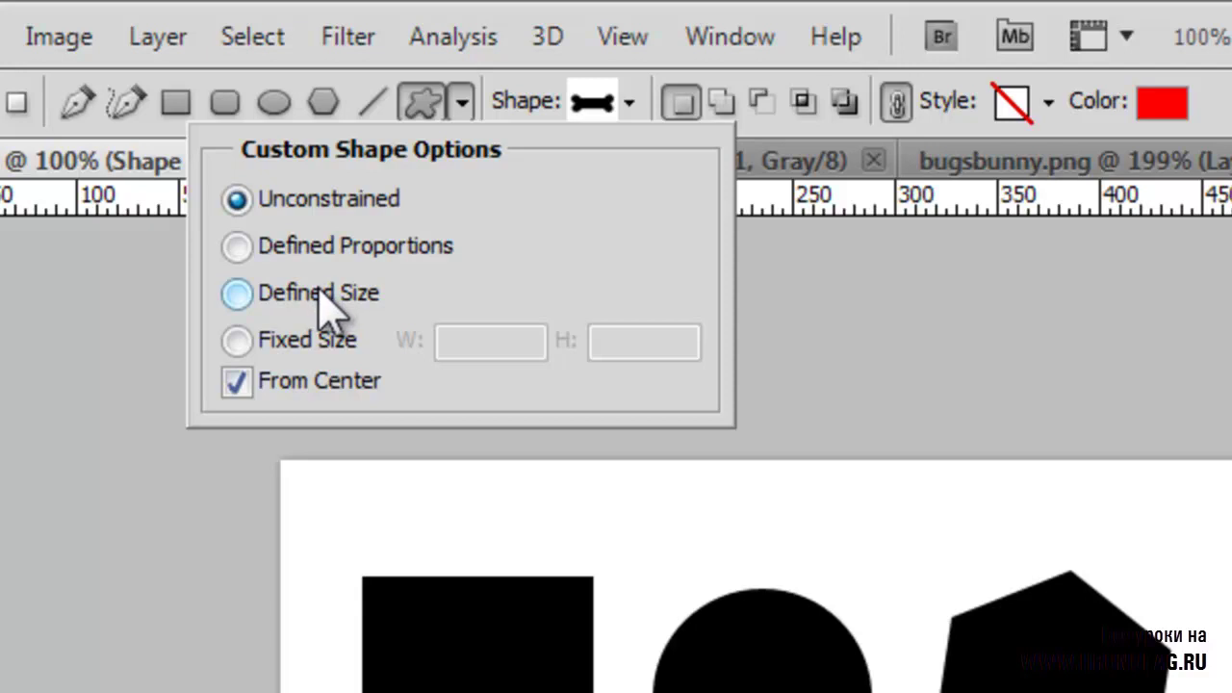
{"action": "left_click", "coordinate": [302, 345]}
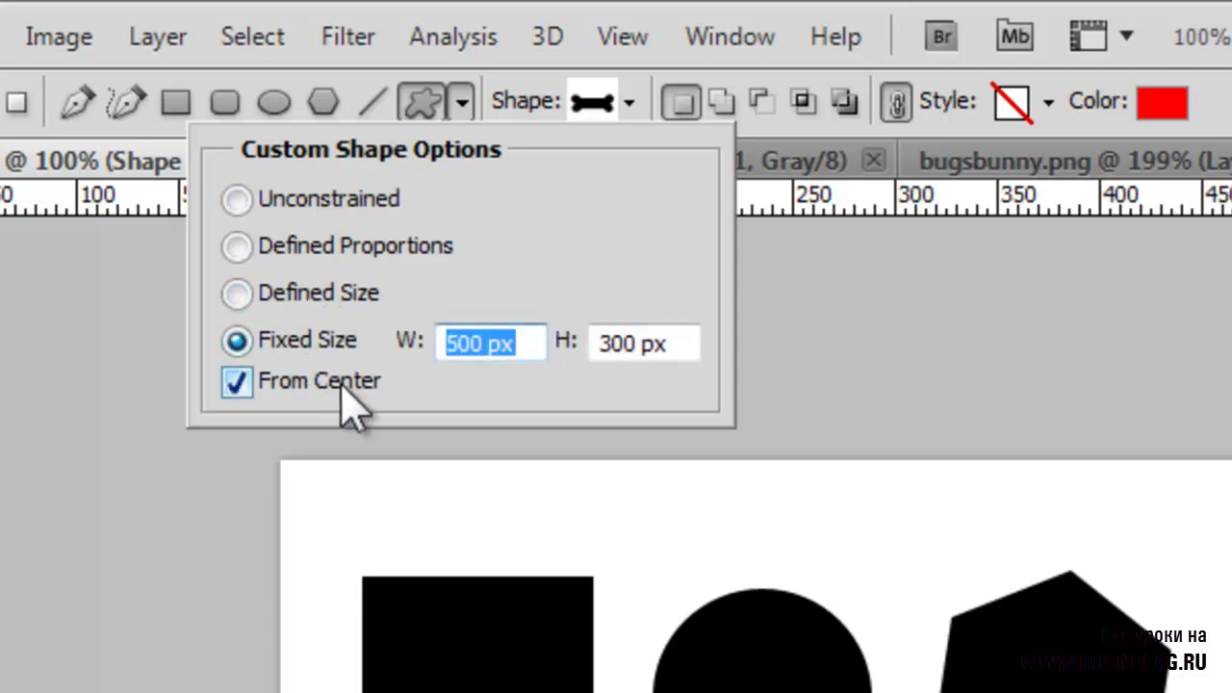
{"action": "left_click", "coordinate": [462, 101]}
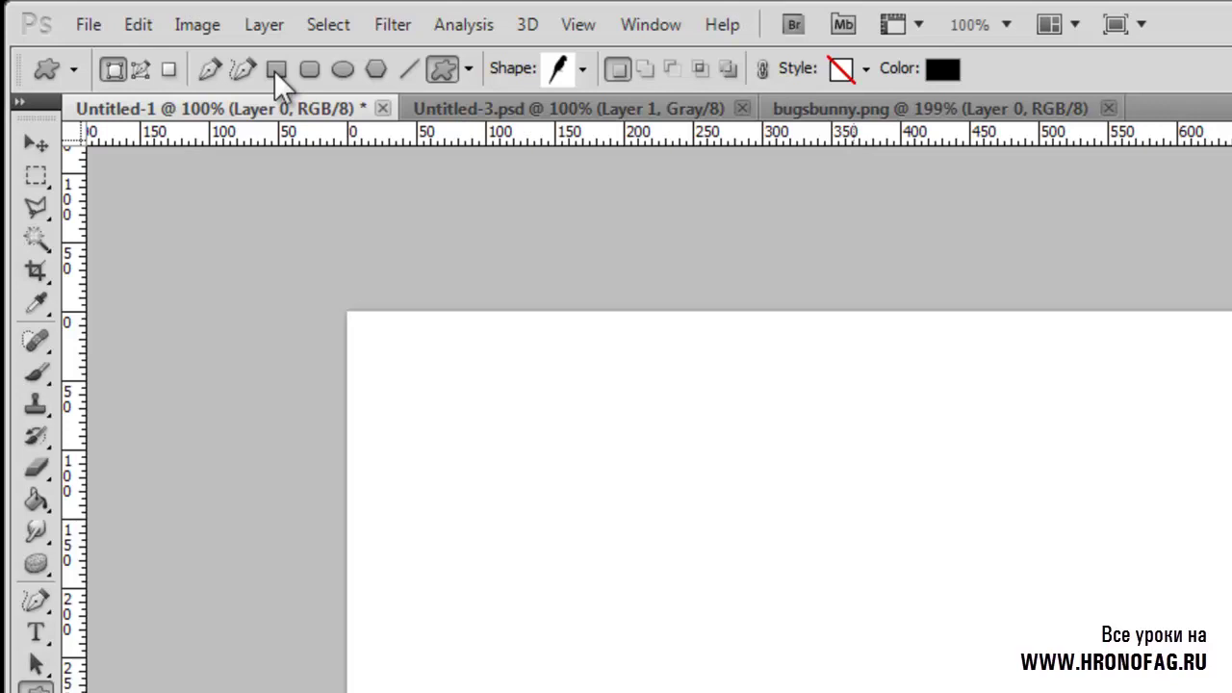
{"action": "left_click", "coordinate": [307, 70]}
{"action": "left_click", "coordinate": [339, 70]}
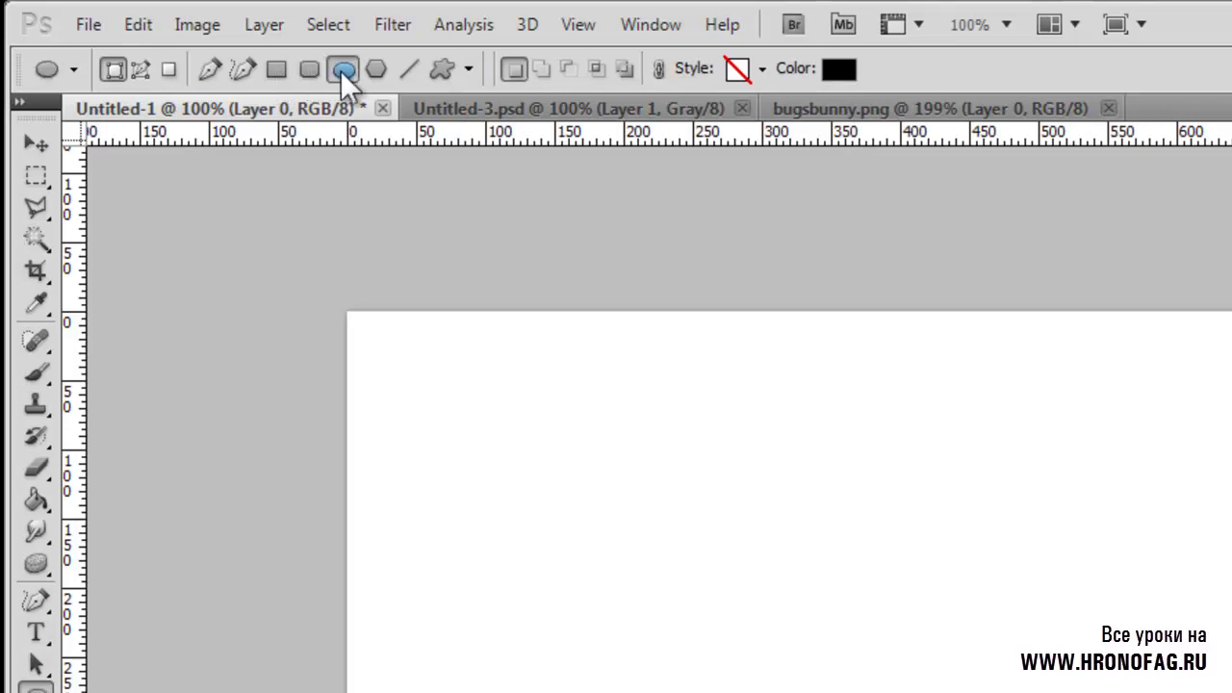
{"action": "left_click", "coordinate": [375, 70]}
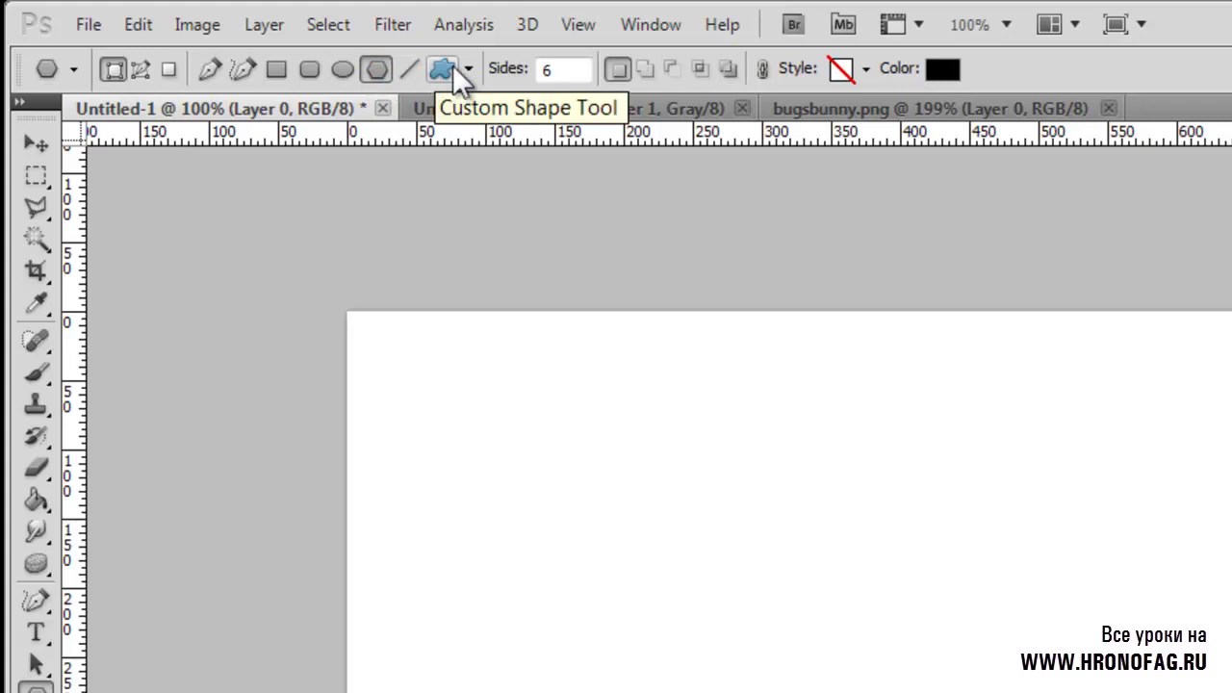
{"action": "left_click", "coordinate": [445, 72]}
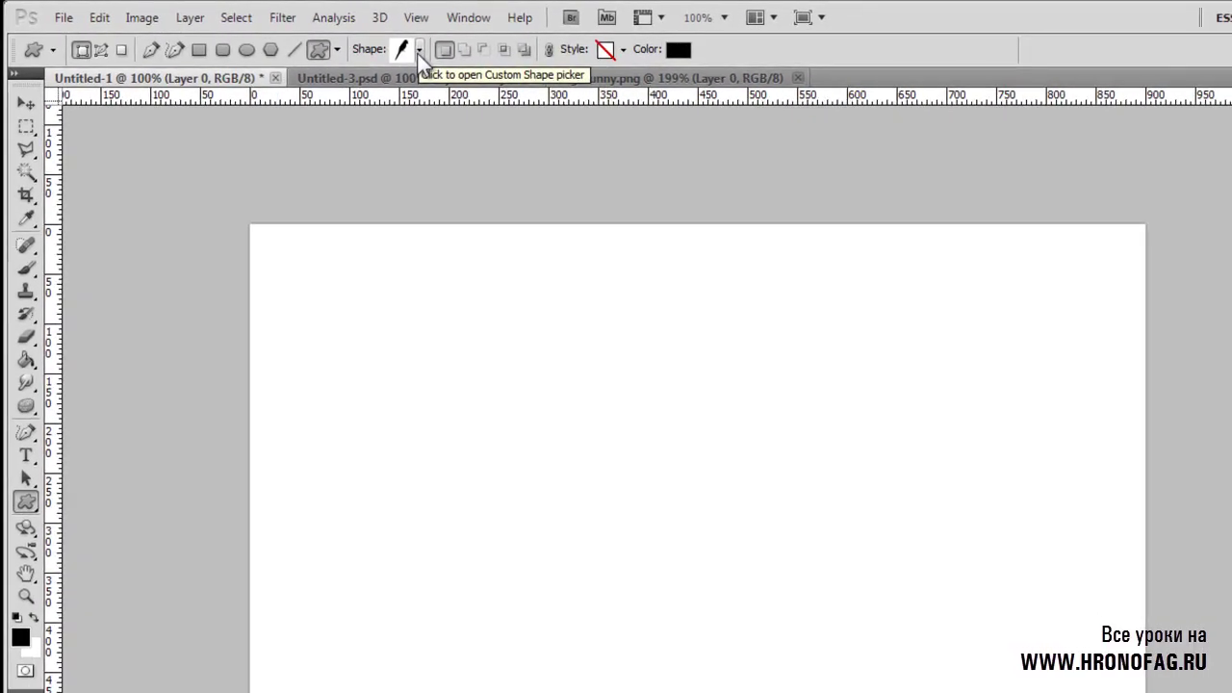
Step: Pick the butterfly preset and draw it on the right side of the canvas
{"action": "left_click", "coordinate": [419, 53]}
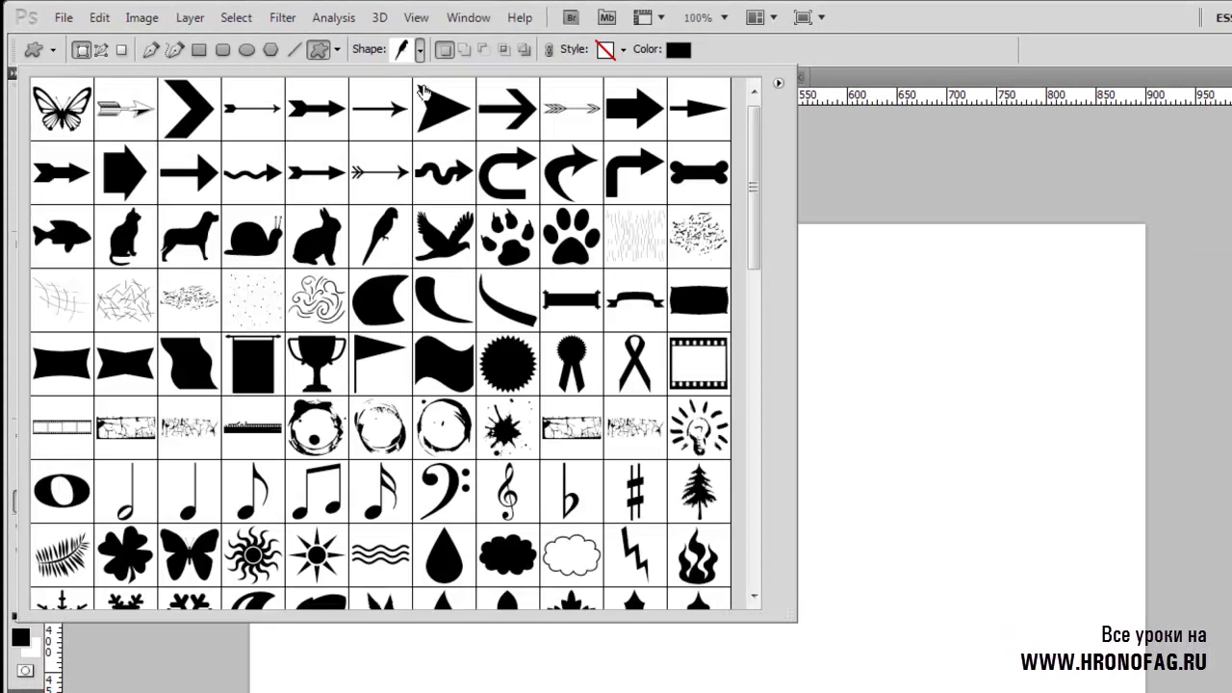
{"action": "left_click_drag", "start_coordinate": [756, 148], "coordinate": [756, 214]}
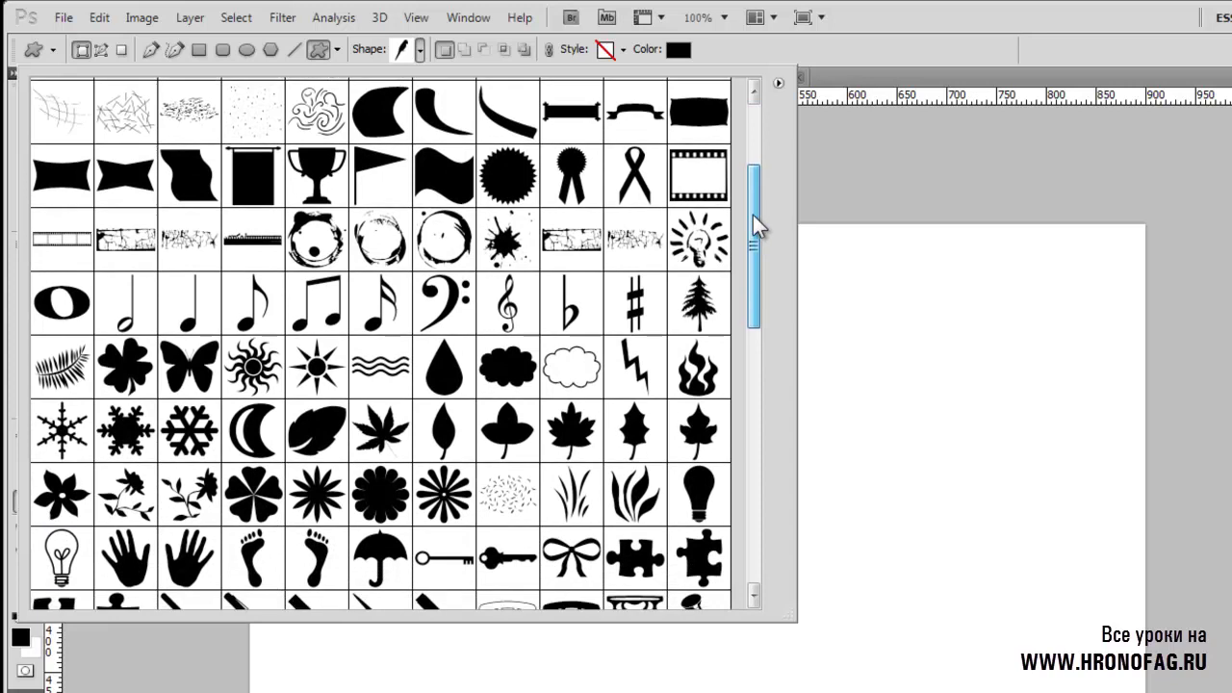
{"action": "mouse_move", "coordinate": [751, 215]}
{"action": "left_mouse_down"}
{"action": "mouse_move", "coordinate": [752, 252]}
{"action": "mouse_move", "coordinate": [751, 153]}
{"action": "left_mouse_up"}
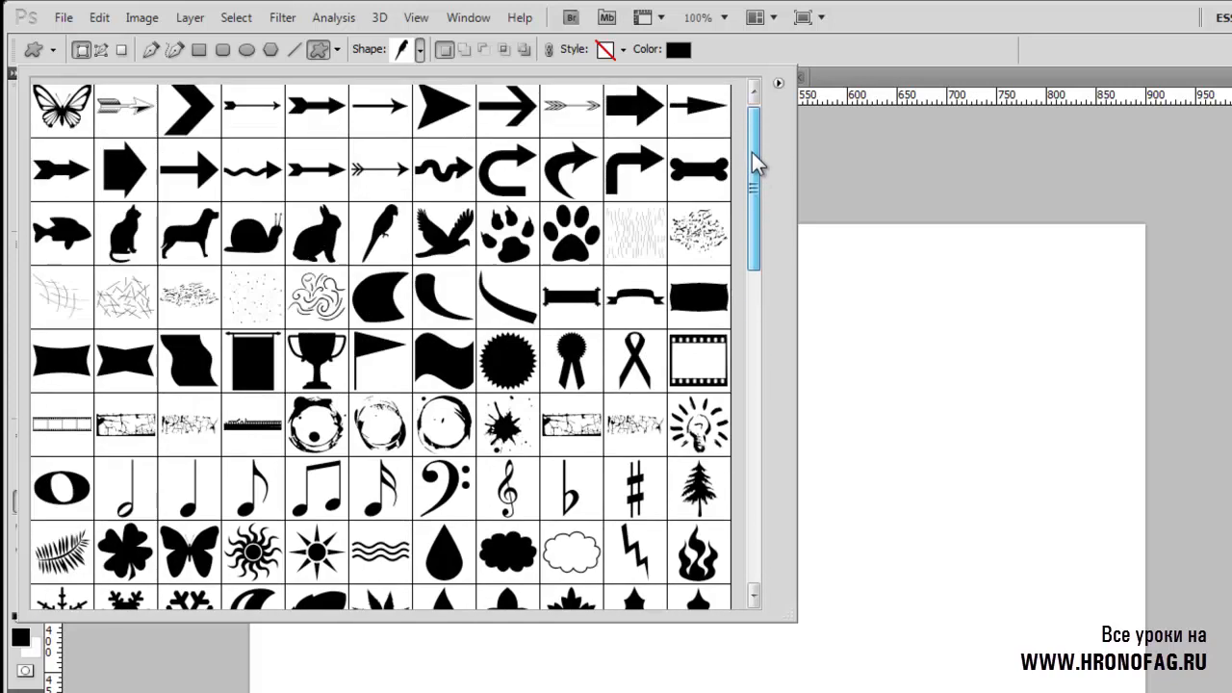
{"action": "left_click", "coordinate": [32, 115]}
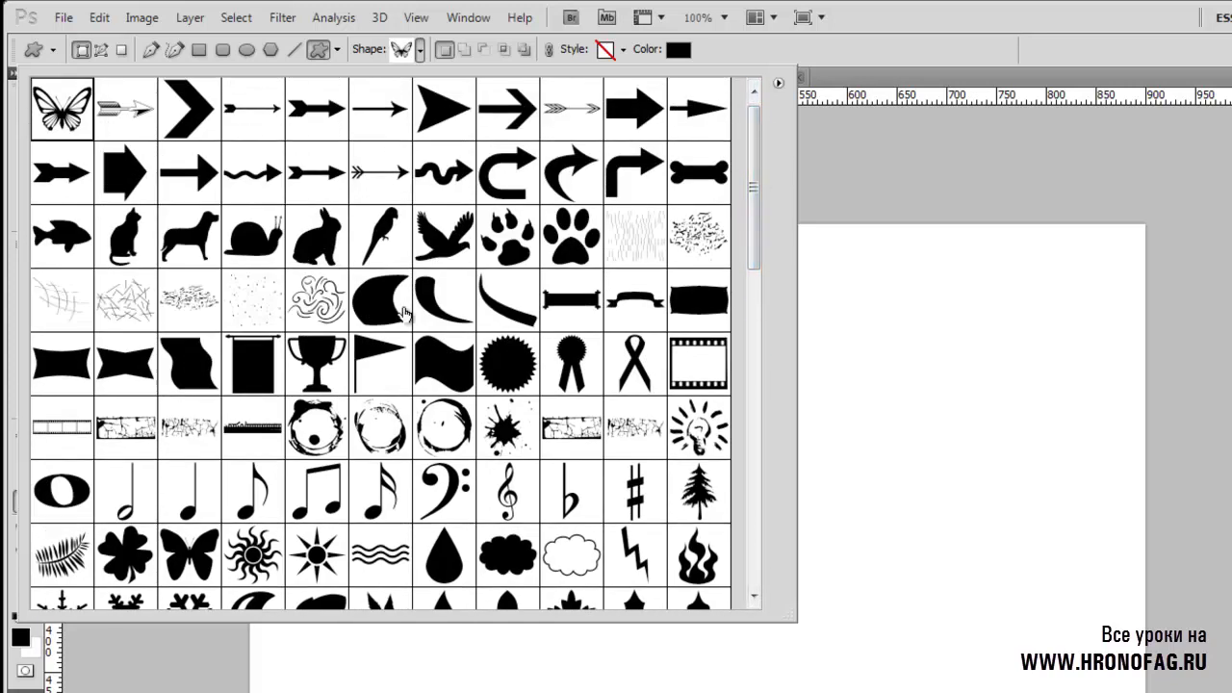
{"action": "left_click", "coordinate": [839, 372]}
{"action": "left_click_drag", "start_coordinate": [860, 358], "coordinate": [1020, 482]}
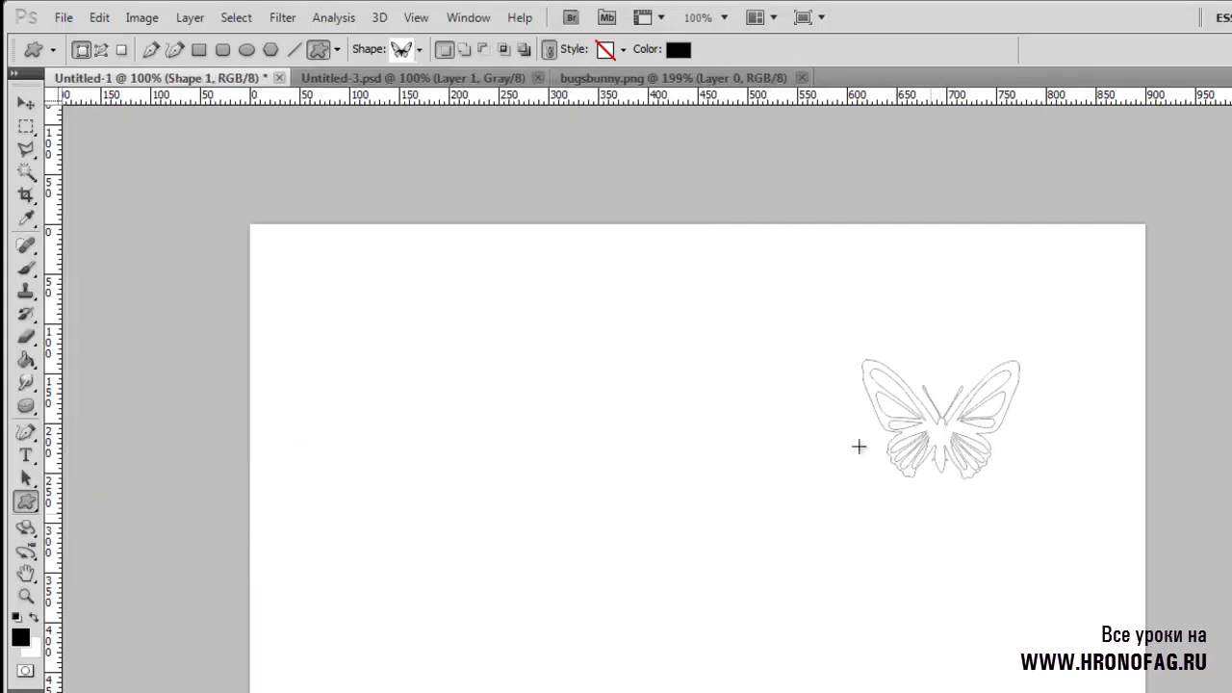
{"action": "left_click", "coordinate": [420, 50]}
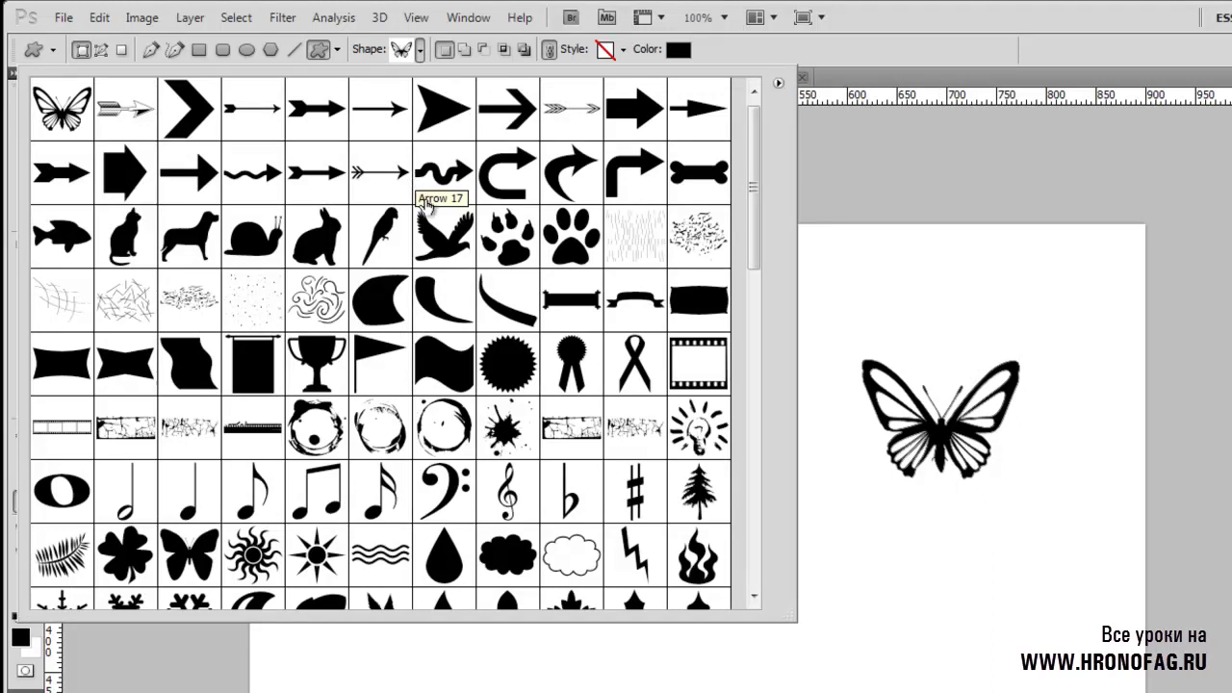
{"action": "scroll", "coordinate": [427, 205], "scroll_direction": "down", "scroll_amount": 1}
{"action": "scroll", "coordinate": [427, 205], "scroll_direction": "down", "scroll_amount": 1}
{"action": "scroll", "coordinate": [427, 200], "scroll_direction": "down", "scroll_amount": 1}
{"action": "scroll", "coordinate": [425, 197], "scroll_direction": "down", "scroll_amount": 1}
{"action": "scroll", "coordinate": [427, 202], "scroll_direction": "down", "scroll_amount": 1}
{"action": "scroll", "coordinate": [427, 202], "scroll_direction": "down", "scroll_amount": 1}
{"action": "scroll", "coordinate": [426, 202], "scroll_direction": "down", "scroll_amount": 1}
{"action": "scroll", "coordinate": [427, 201], "scroll_direction": "down", "scroll_amount": 1}
{"action": "scroll", "coordinate": [427, 200], "scroll_direction": "down", "scroll_amount": 1}
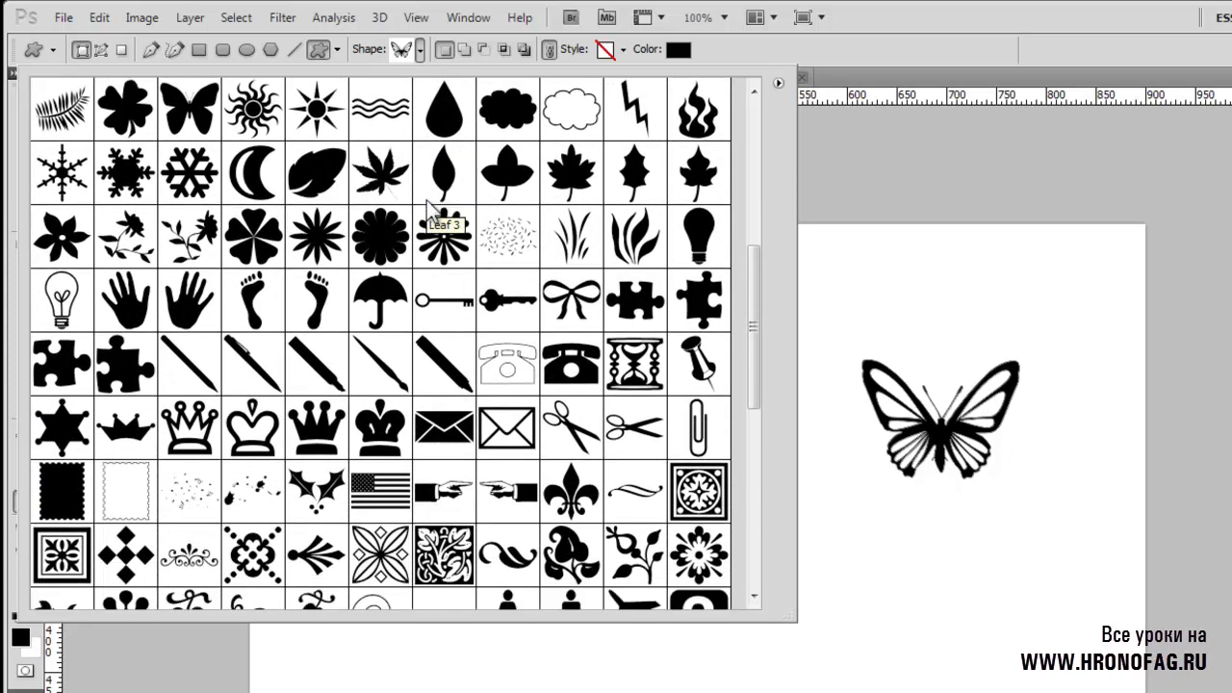
{"action": "scroll", "coordinate": [438, 219], "scroll_direction": "down", "scroll_amount": 1}
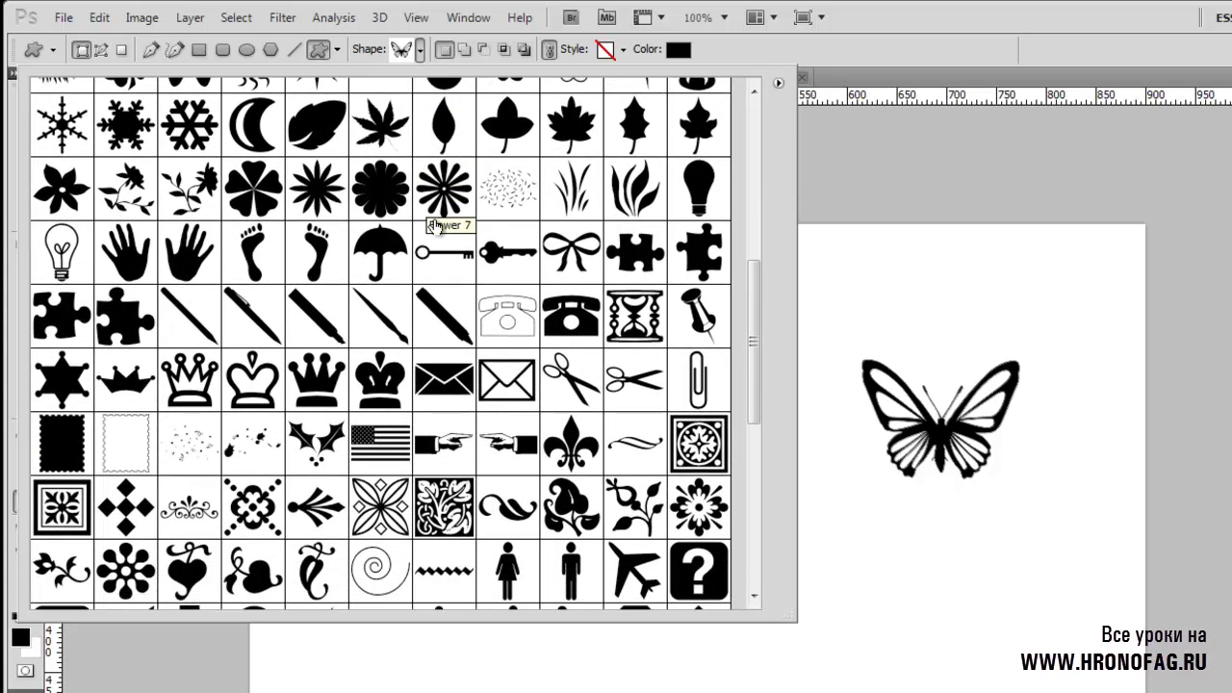
{"action": "scroll", "coordinate": [435, 224], "scroll_direction": "down", "scroll_amount": 1}
{"action": "scroll", "coordinate": [438, 224], "scroll_direction": "down", "scroll_amount": 1}
{"action": "scroll", "coordinate": [436, 225], "scroll_direction": "down", "scroll_amount": 1}
{"action": "scroll", "coordinate": [434, 227], "scroll_direction": "down", "scroll_amount": 1}
{"action": "scroll", "coordinate": [433, 226], "scroll_direction": "down", "scroll_amount": 1}
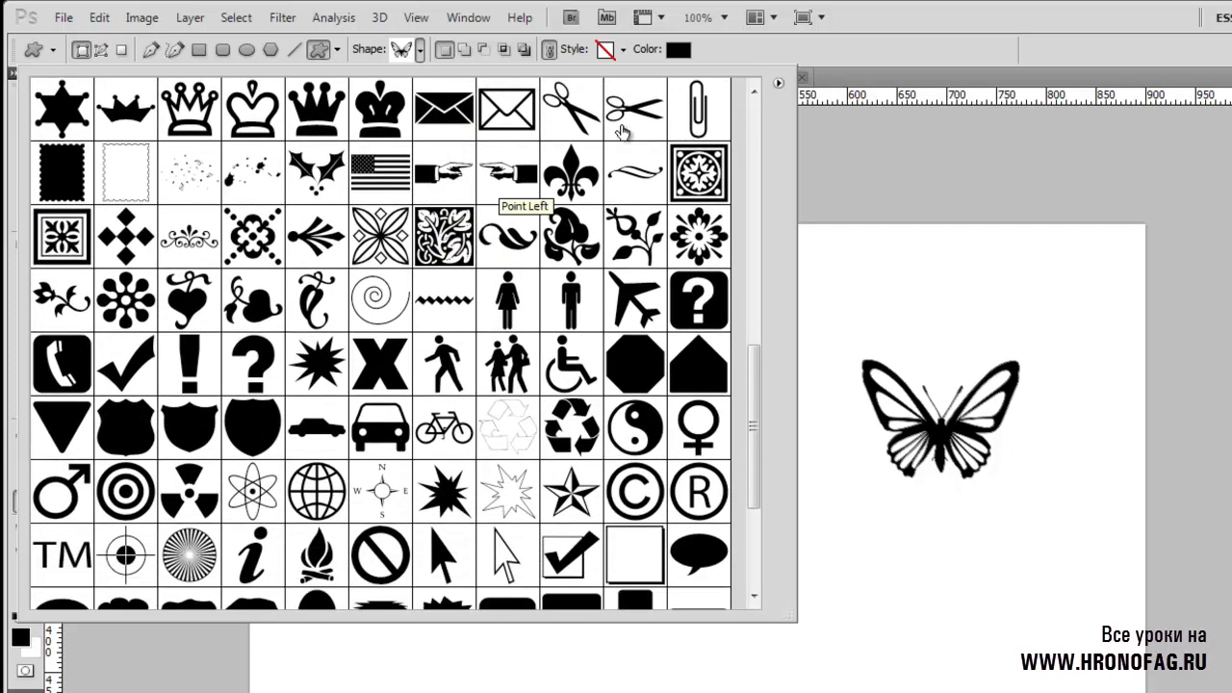
{"action": "left_click", "coordinate": [777, 83]}
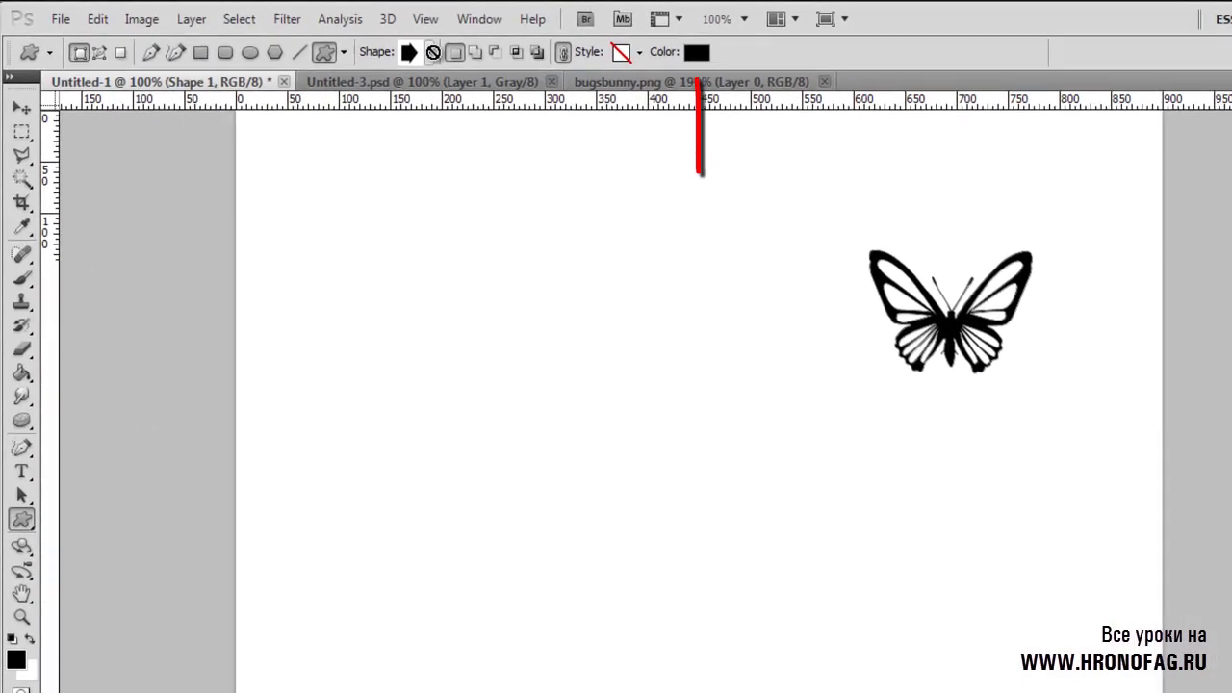
Step: Rename the wavy-edged square frame preset to 'hronofag.ru'
{"action": "left_click", "coordinate": [399, 48]}
{"action": "left_click", "coordinate": [755, 107]}
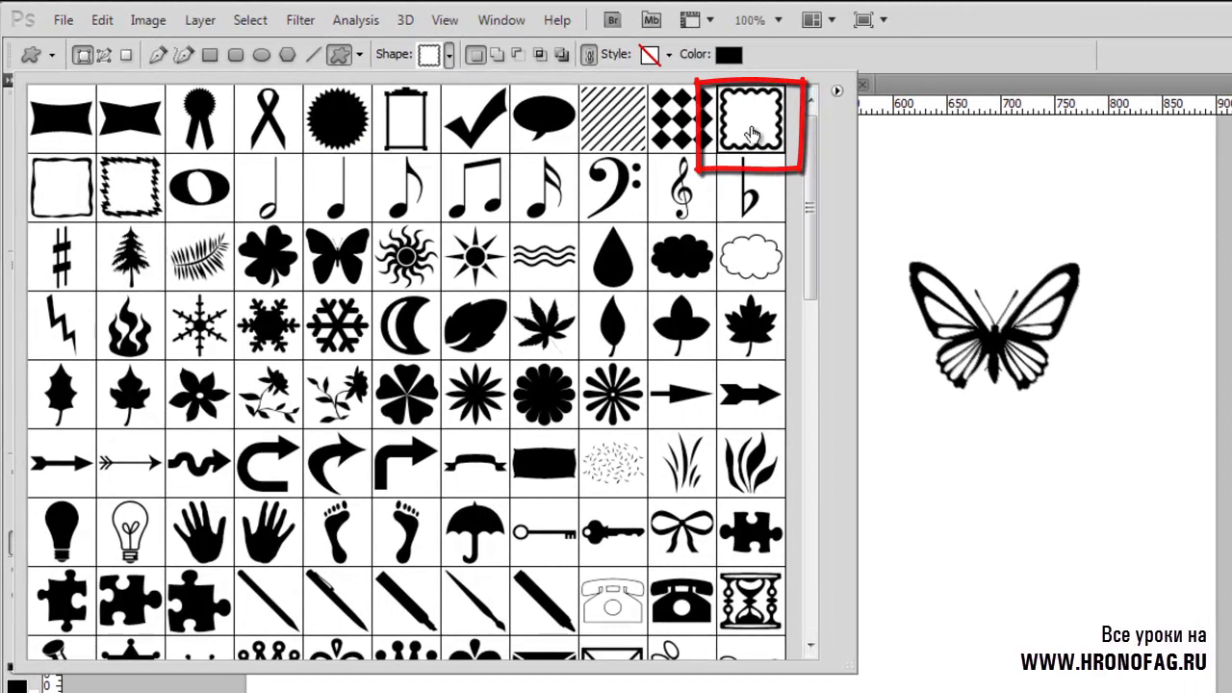
{"action": "left_click", "coordinate": [836, 90]}
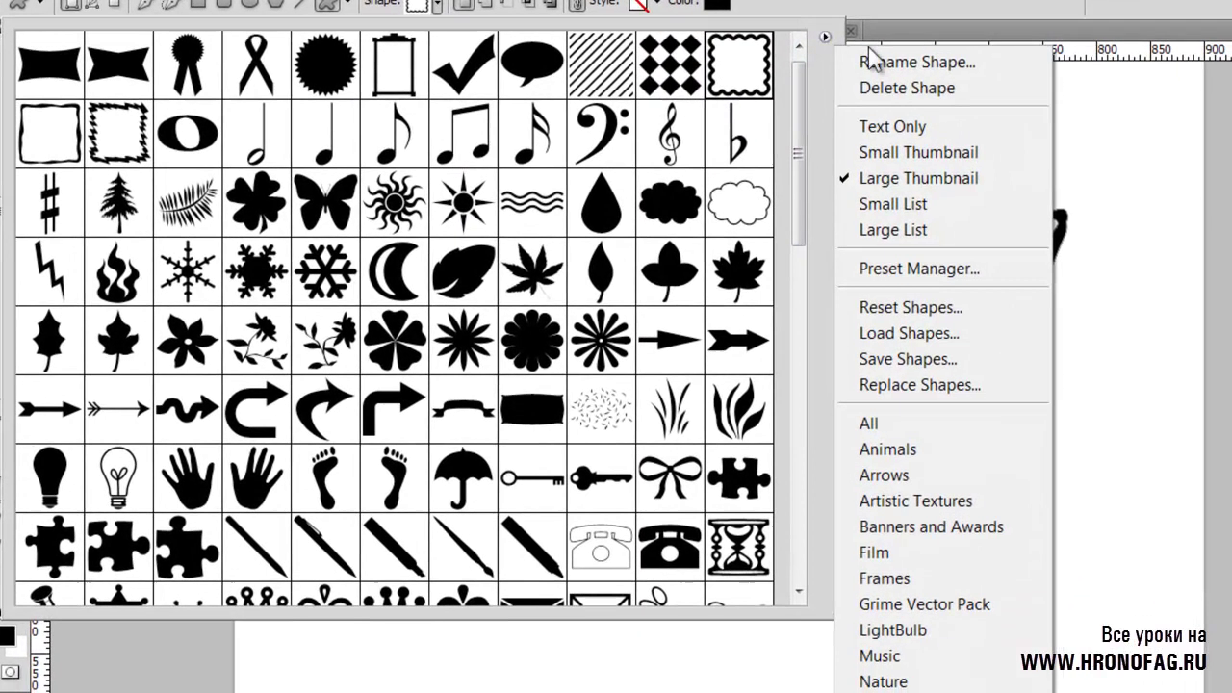
{"action": "left_click", "coordinate": [981, 44]}
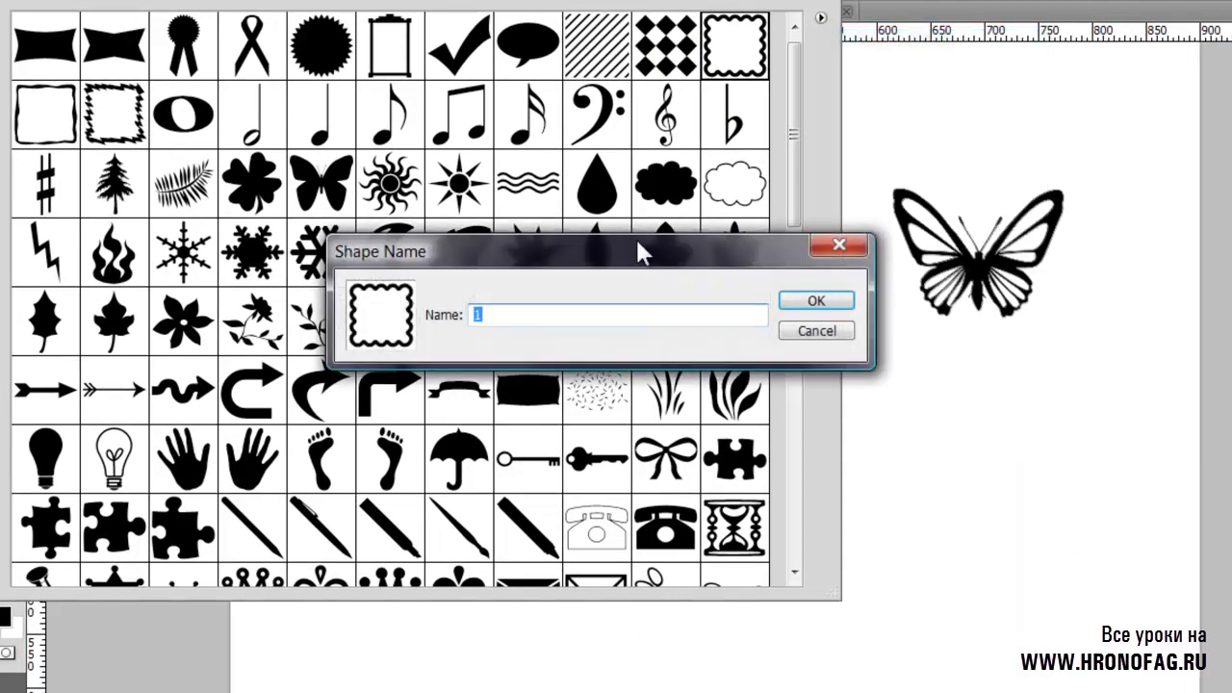
{"action": "left_click_drag", "start_coordinate": [636, 239], "coordinate": [468, 195]}
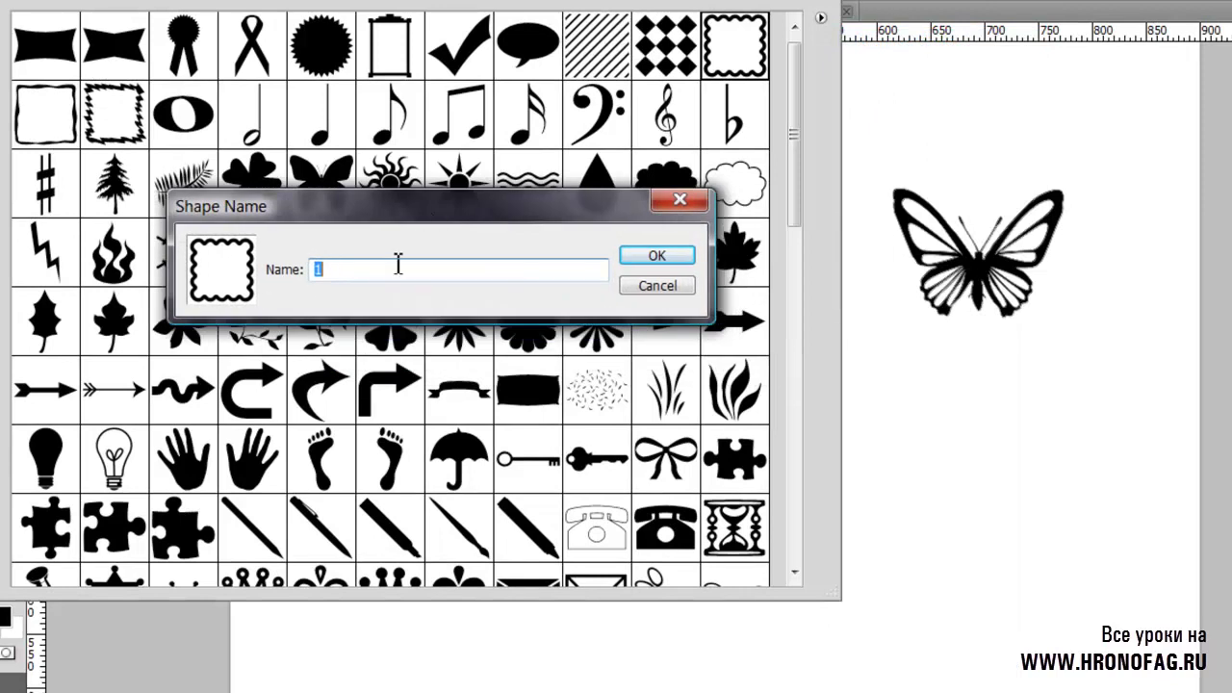
{"action": "type", "text": "hronofag.ru"}
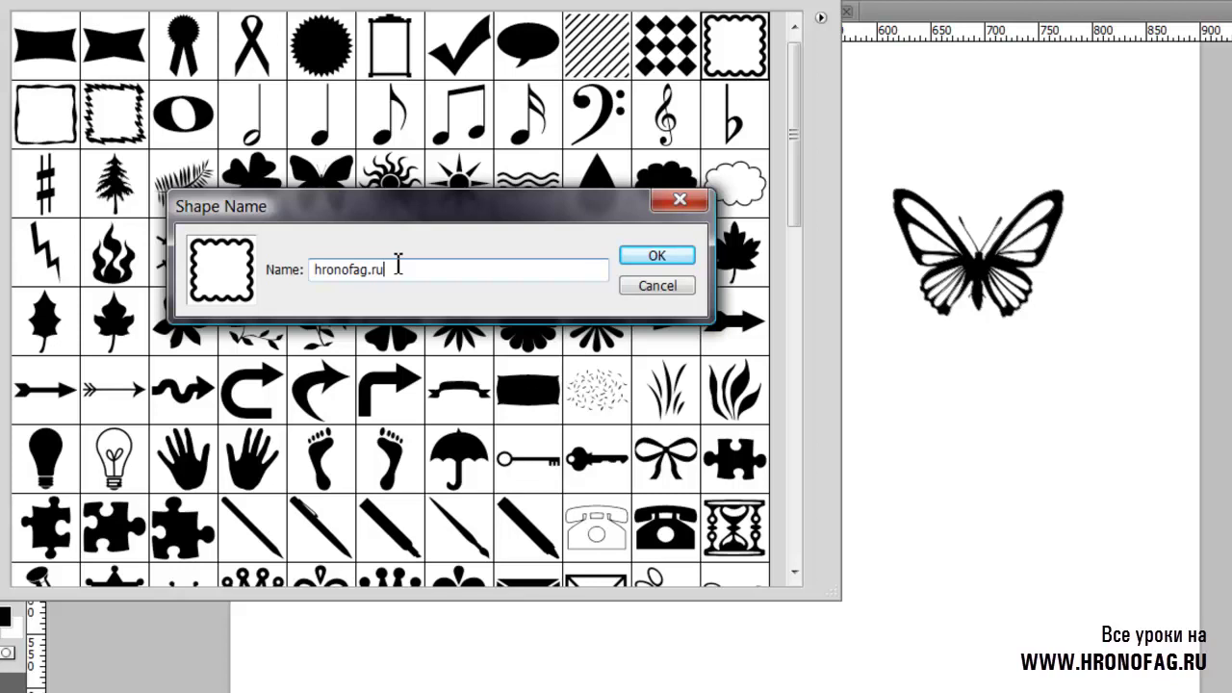
{"action": "key", "text": "Return"}
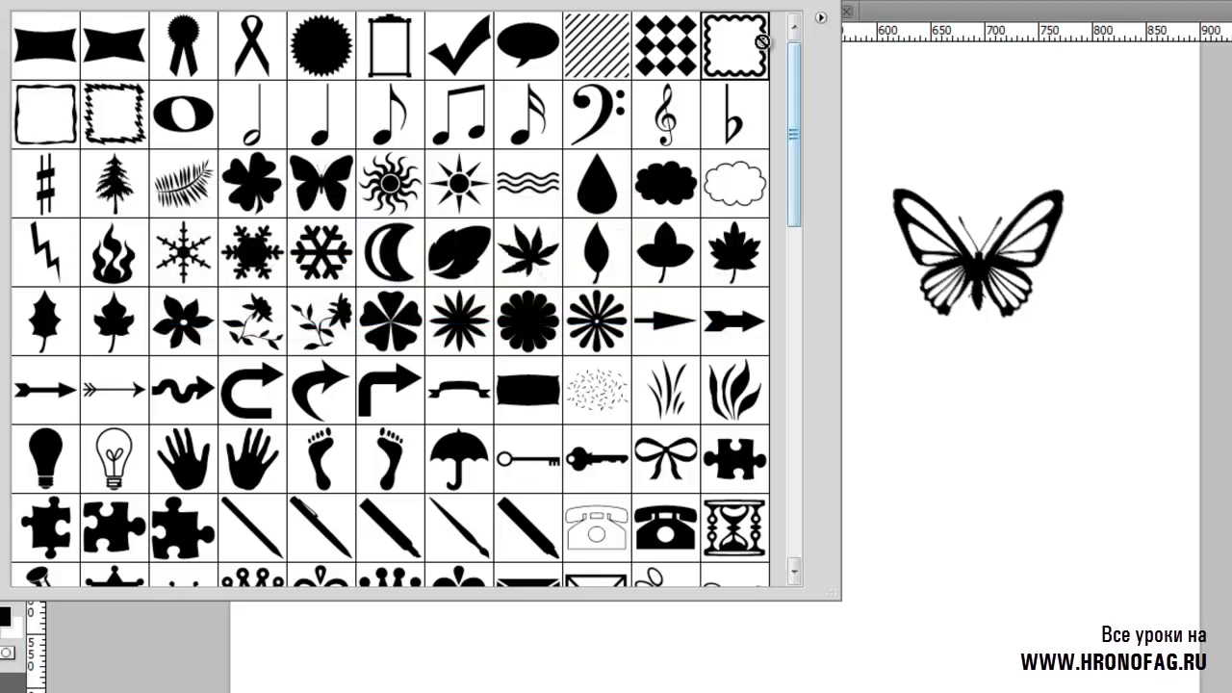
Step: Delete the frame, ribbon, seal and two other shapes from the shape picker
{"action": "left_click", "coordinate": [821, 17]}
{"action": "left_click", "coordinate": [816, 25]}
{"action": "left_click", "coordinate": [926, 68]}
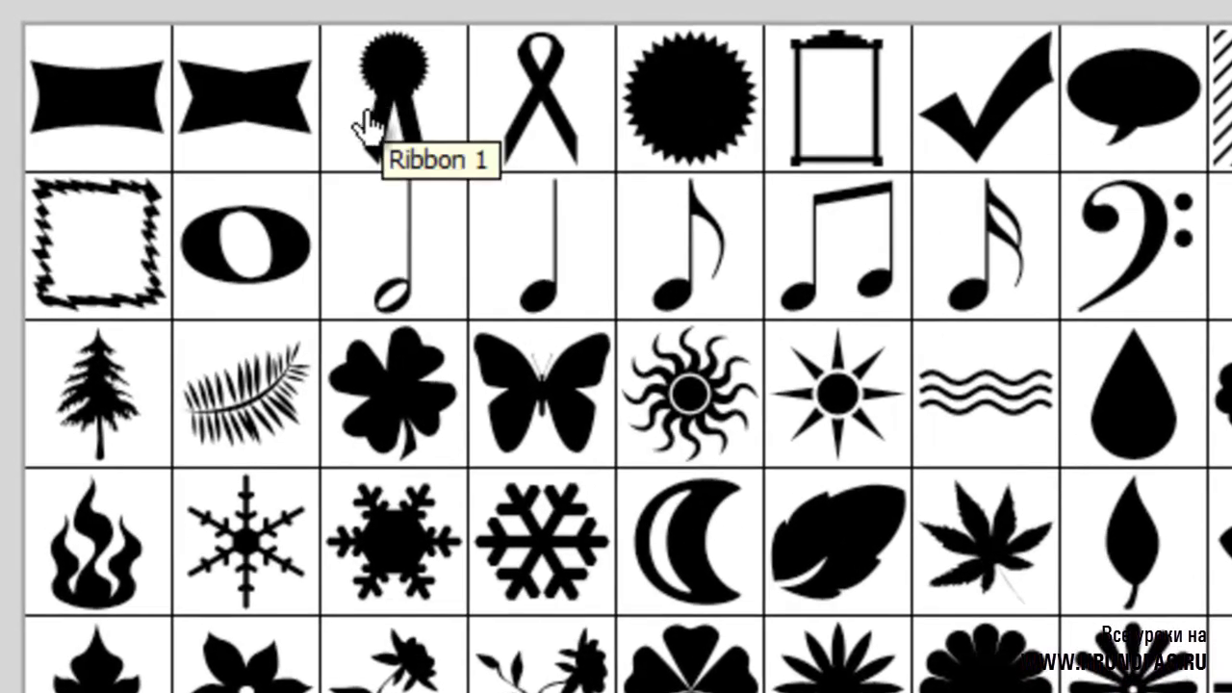
{"action": "right_click", "coordinate": [261, 117]}
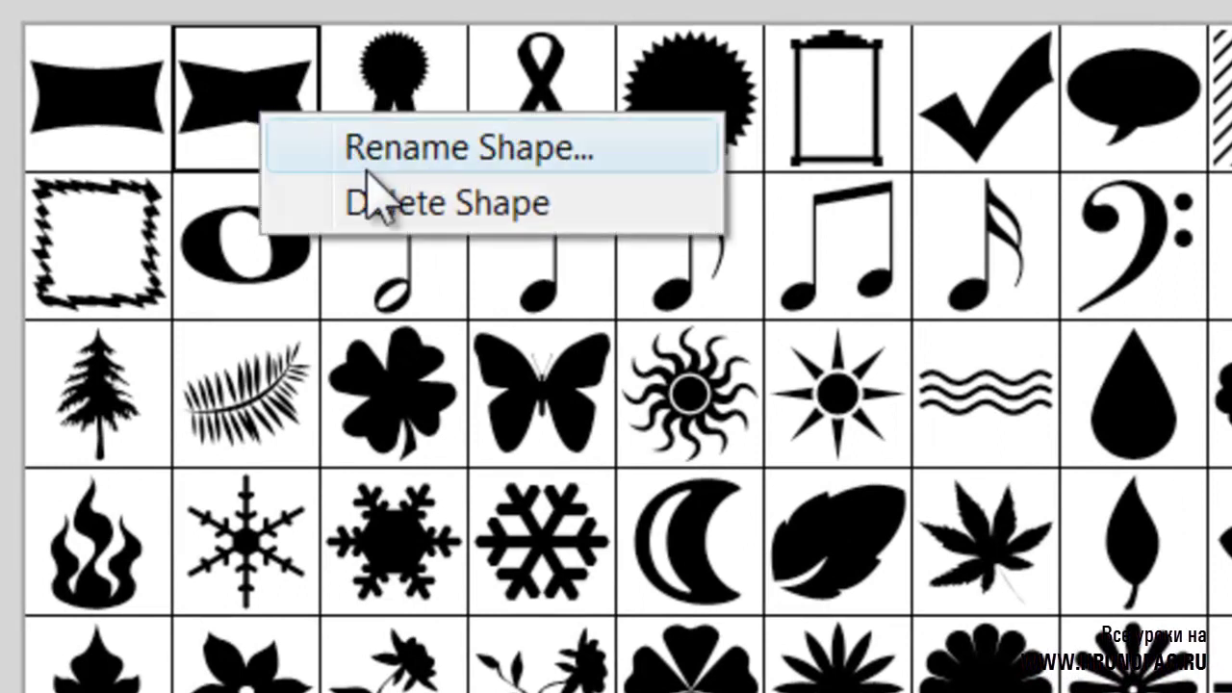
{"action": "left_click", "coordinate": [577, 204]}
{"action": "right_click", "coordinate": [183, 87]}
{"action": "left_click", "coordinate": [317, 175]}
{"action": "right_click", "coordinate": [261, 104]}
{"action": "left_click", "coordinate": [357, 178]}
{"action": "right_click", "coordinate": [268, 89]}
{"action": "left_click", "coordinate": [385, 173]}
Step: Rename the checkmark shape to '111 222 333'
{"action": "right_click", "coordinate": [334, 77]}
{"action": "left_click", "coordinate": [494, 90]}
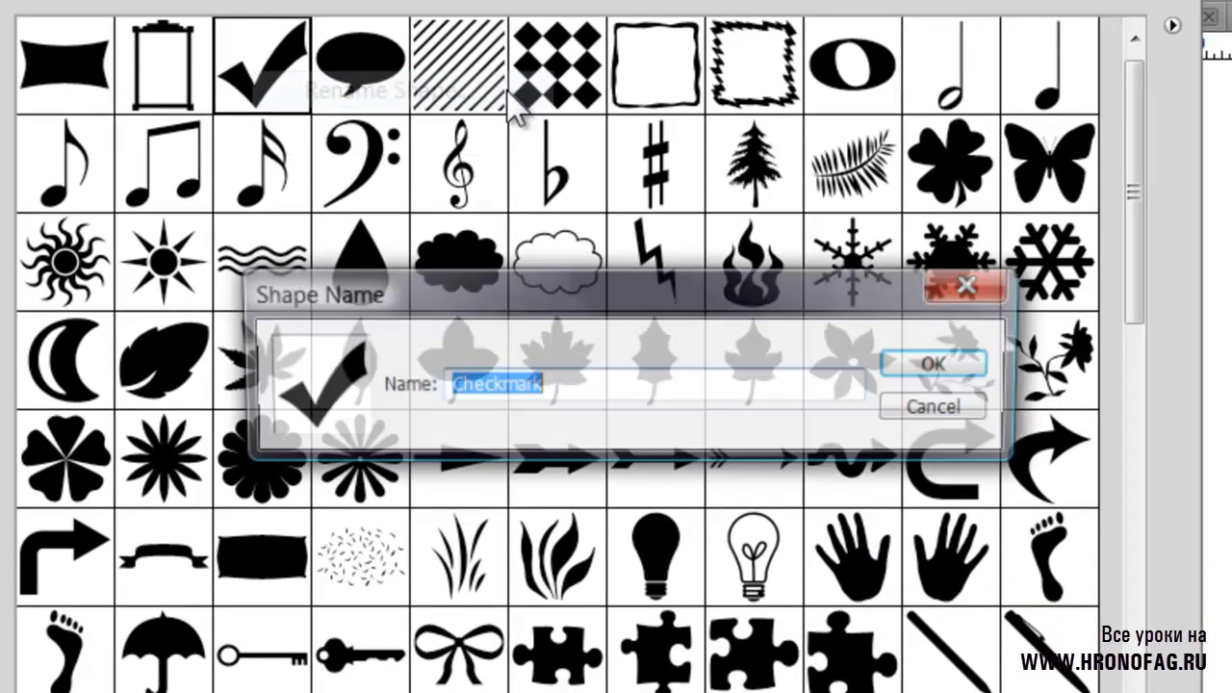
{"action": "type", "text": "111 222 333"}
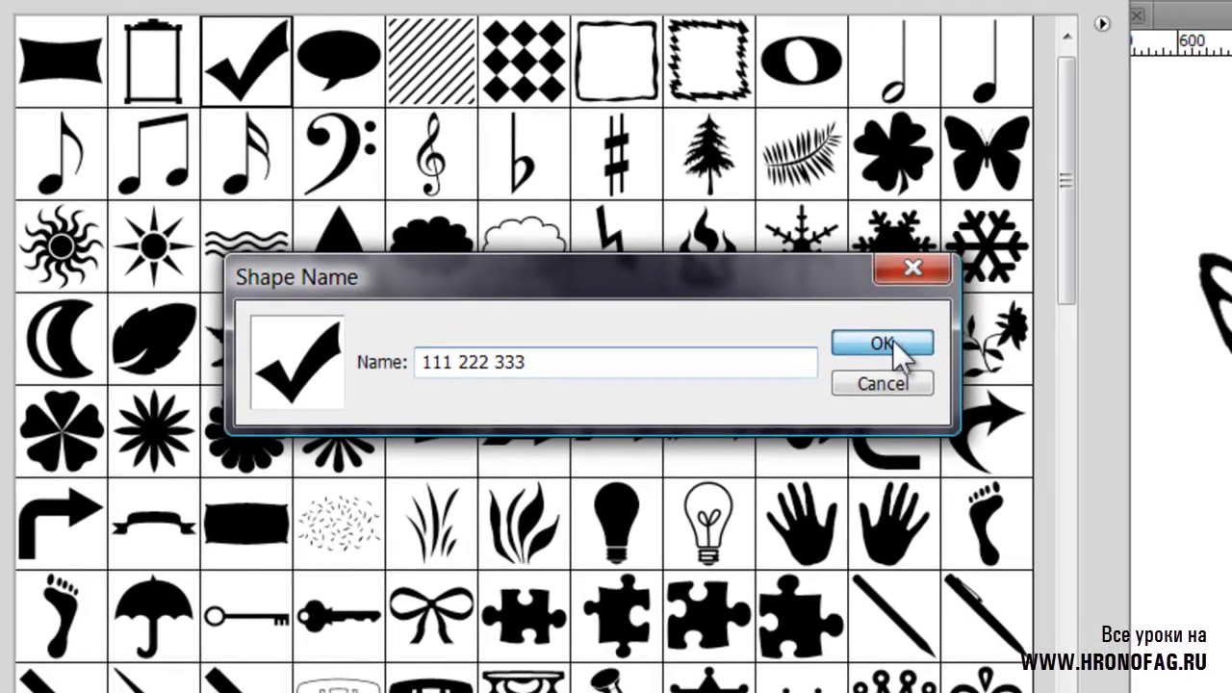
{"action": "left_click", "coordinate": [935, 361]}
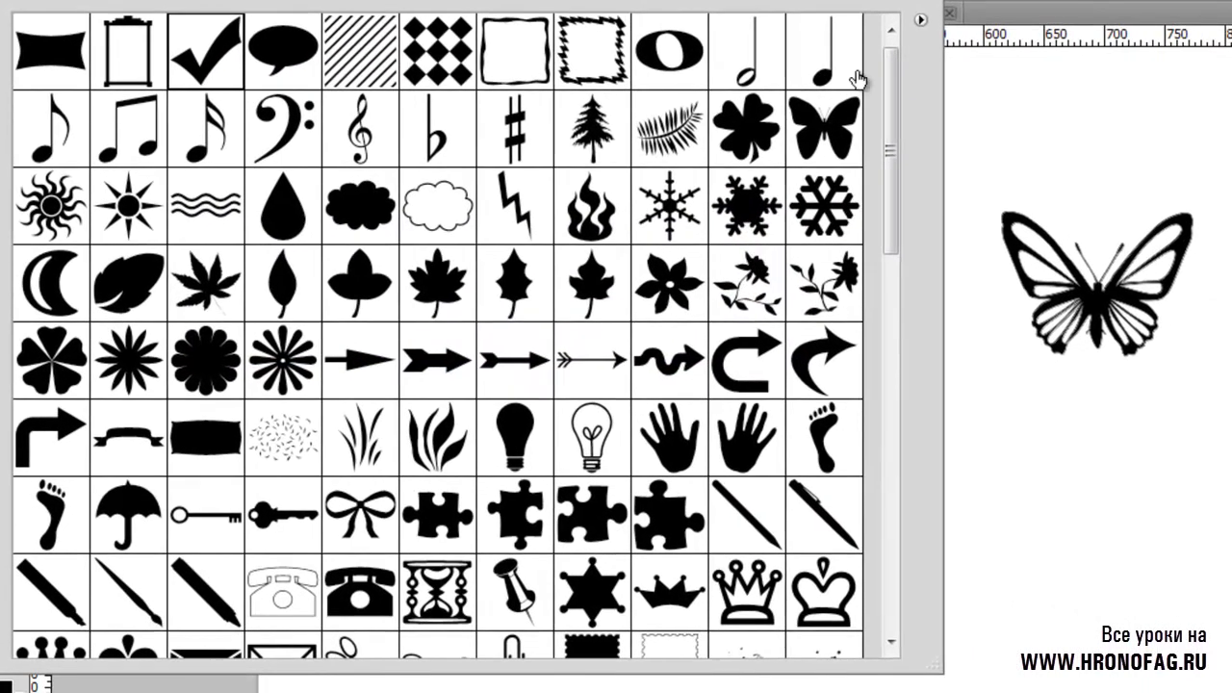
{"action": "left_click", "coordinate": [924, 18]}
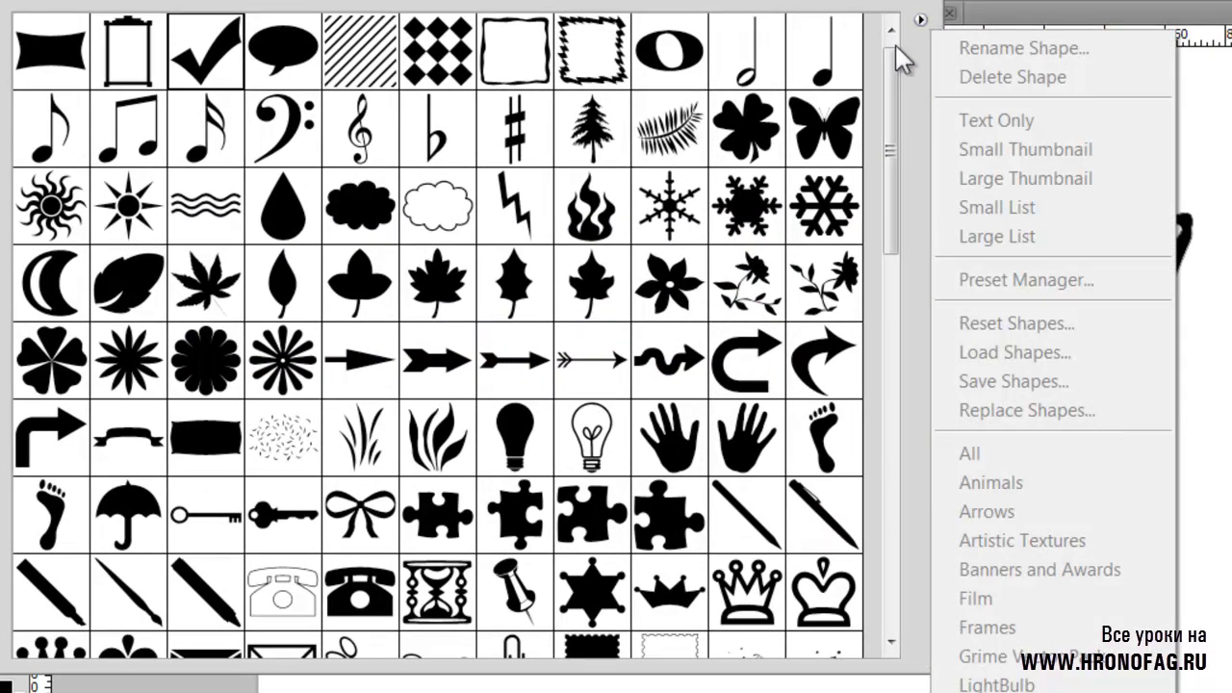
{"action": "left_click", "coordinate": [847, 60]}
{"action": "left_click", "coordinate": [921, 18]}
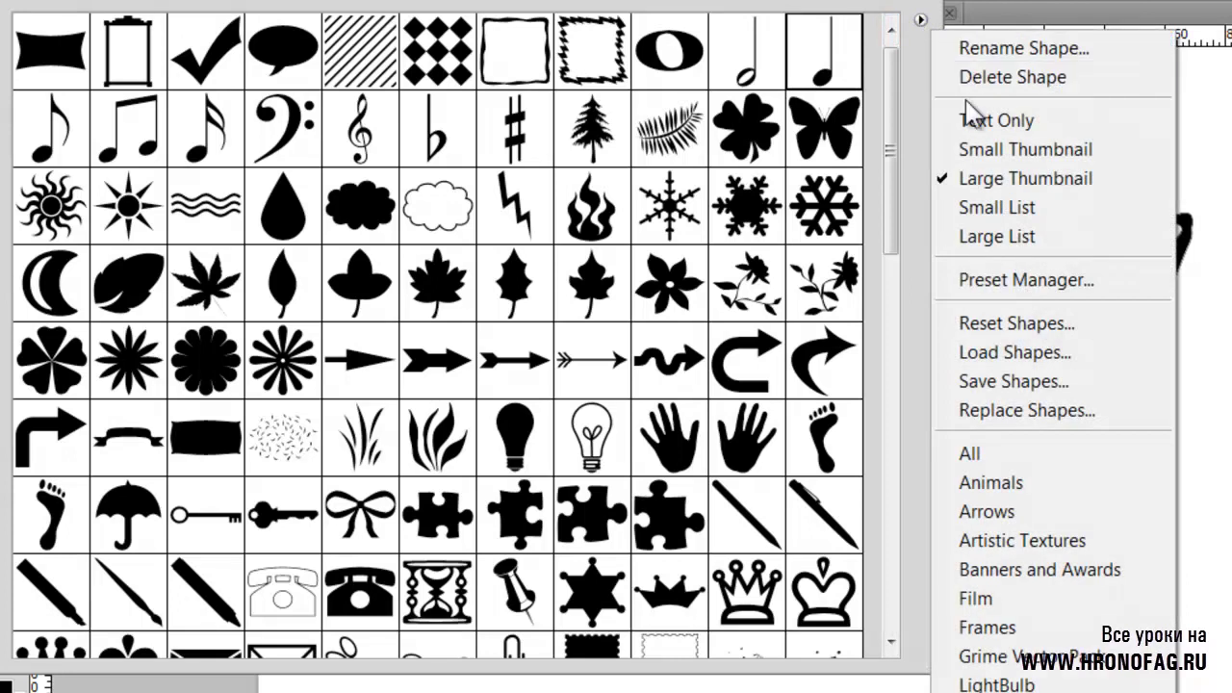
{"action": "left_click", "coordinate": [1045, 119]}
{"action": "left_click", "coordinate": [921, 18]}
{"action": "left_click", "coordinate": [962, 147]}
{"action": "left_click", "coordinate": [921, 18]}
{"action": "left_click", "coordinate": [974, 178]}
{"action": "left_click", "coordinate": [921, 18]}
{"action": "left_click", "coordinate": [982, 207]}
{"action": "left_click", "coordinate": [921, 18]}
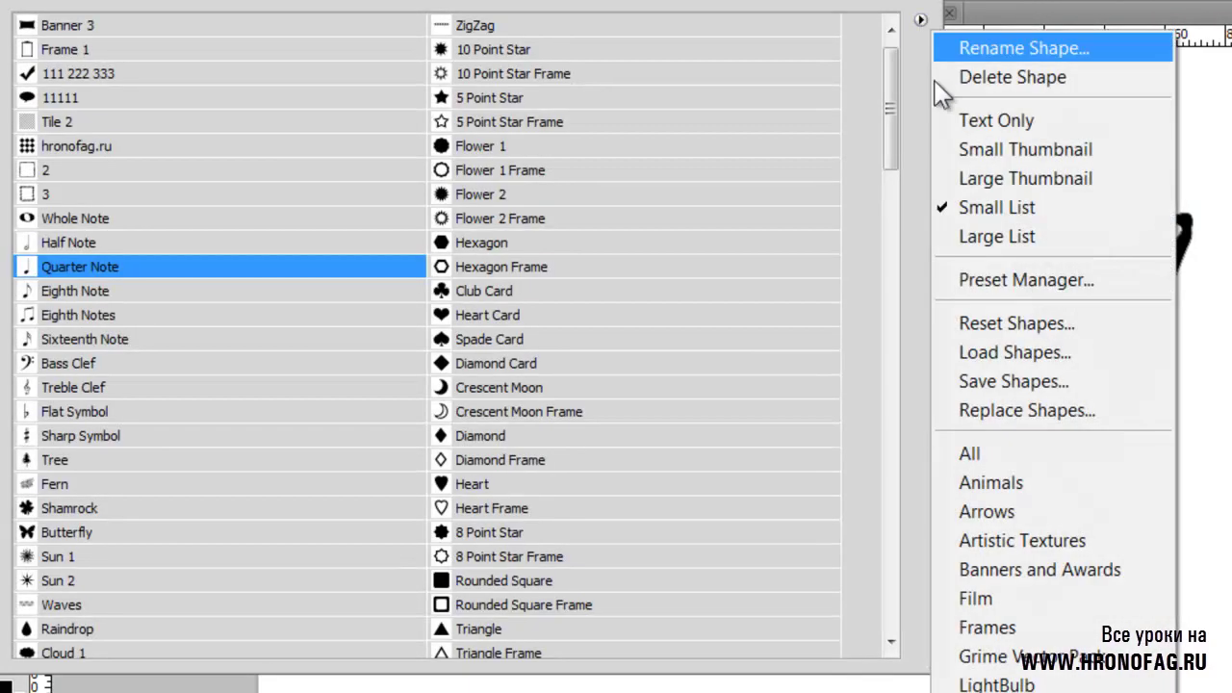
{"action": "left_click", "coordinate": [986, 176]}
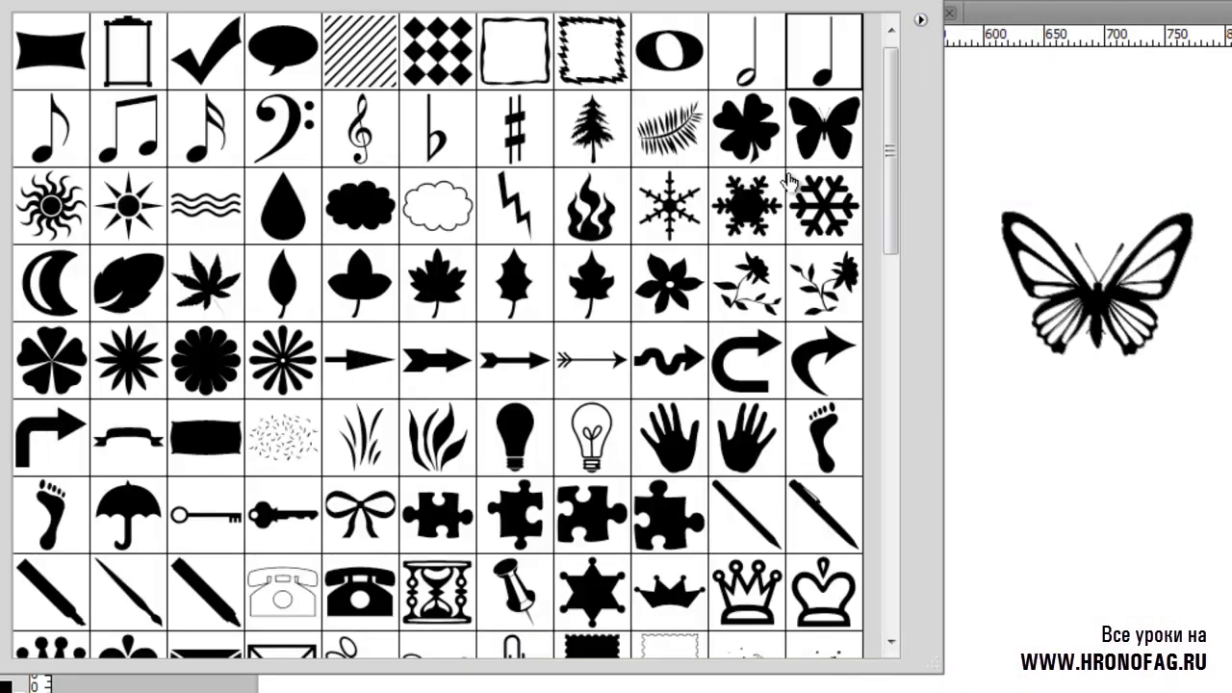
{"action": "left_click", "coordinate": [921, 18]}
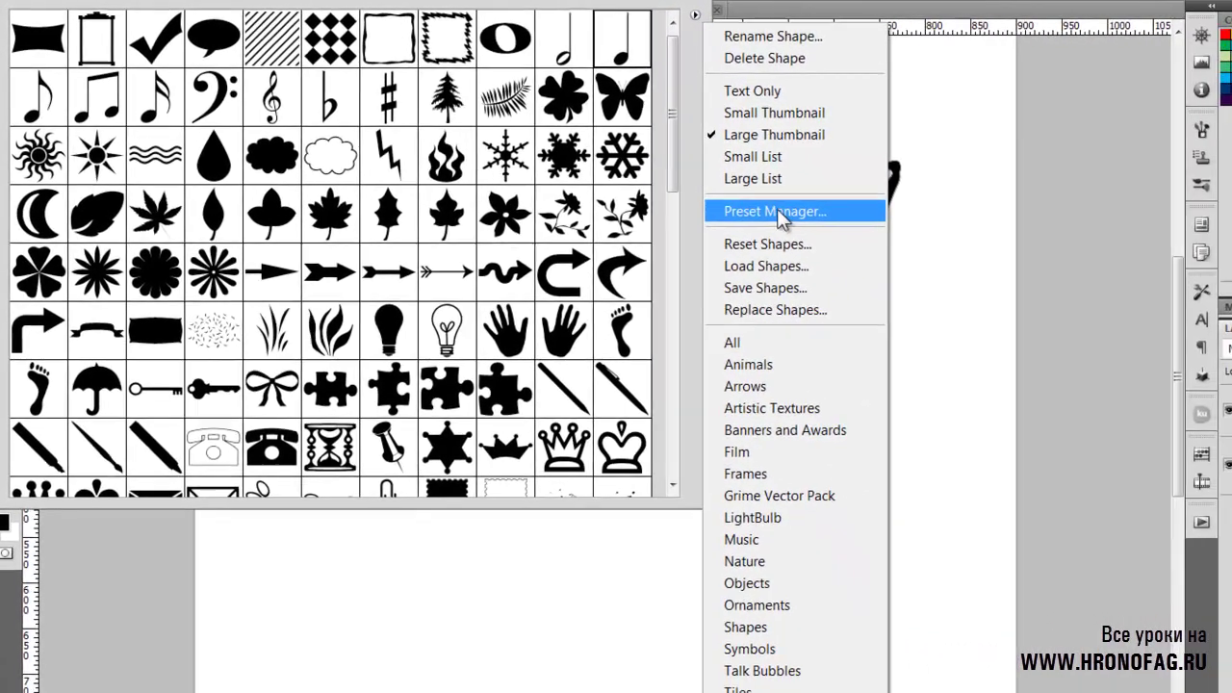
Step: In the Preset Manager, select the whole top row of music-note shapes and delete it
{"action": "left_click", "coordinate": [808, 222]}
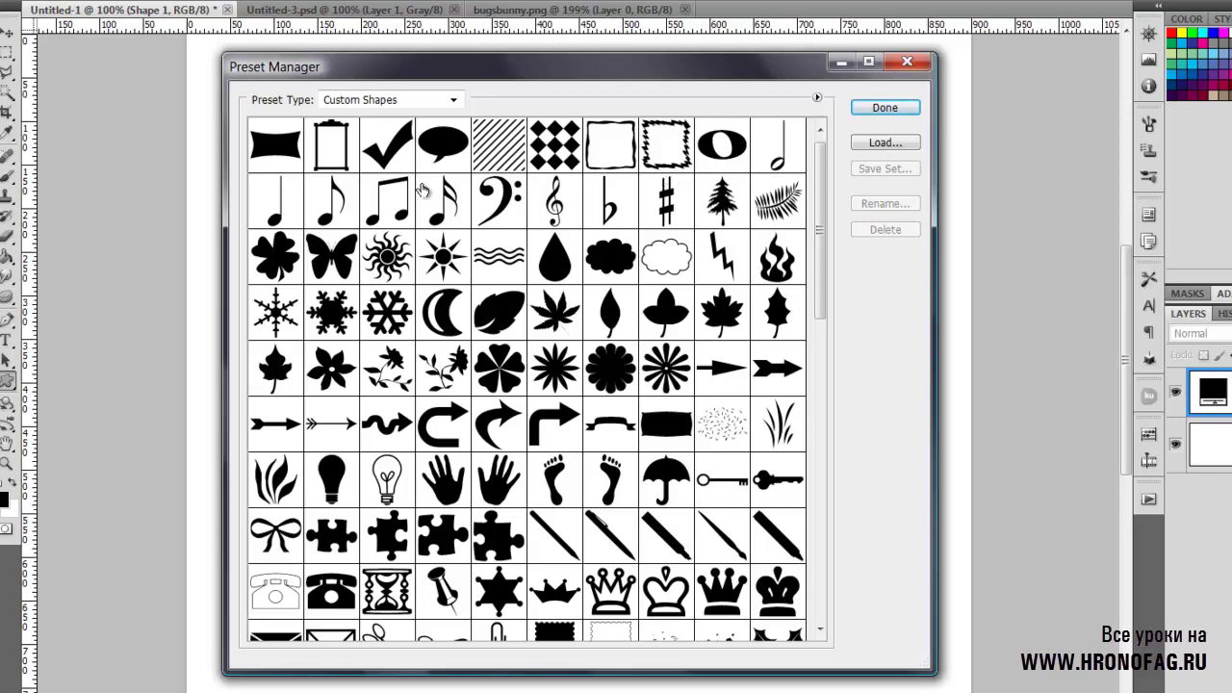
{"action": "left_click", "coordinate": [288, 159]}
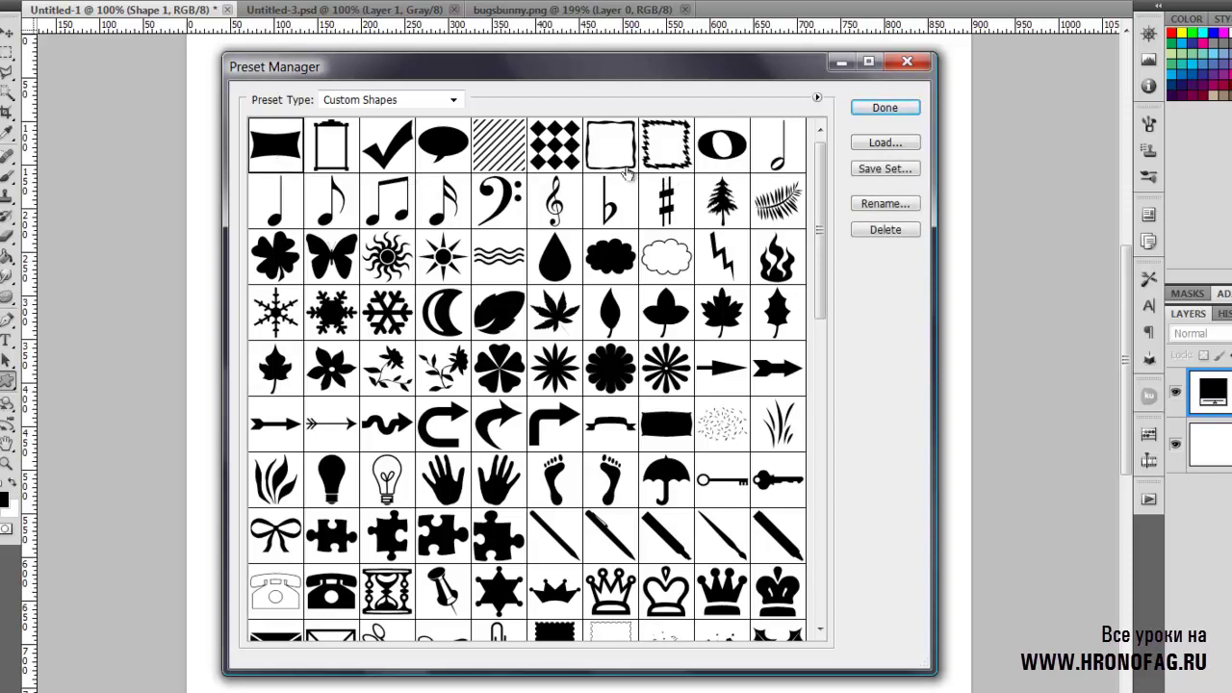
{"action": "left_click", "coordinate": [773, 150], "text": "shift"}
{"action": "left_click_drag", "start_coordinate": [289, 164], "coordinate": [306, 390]}
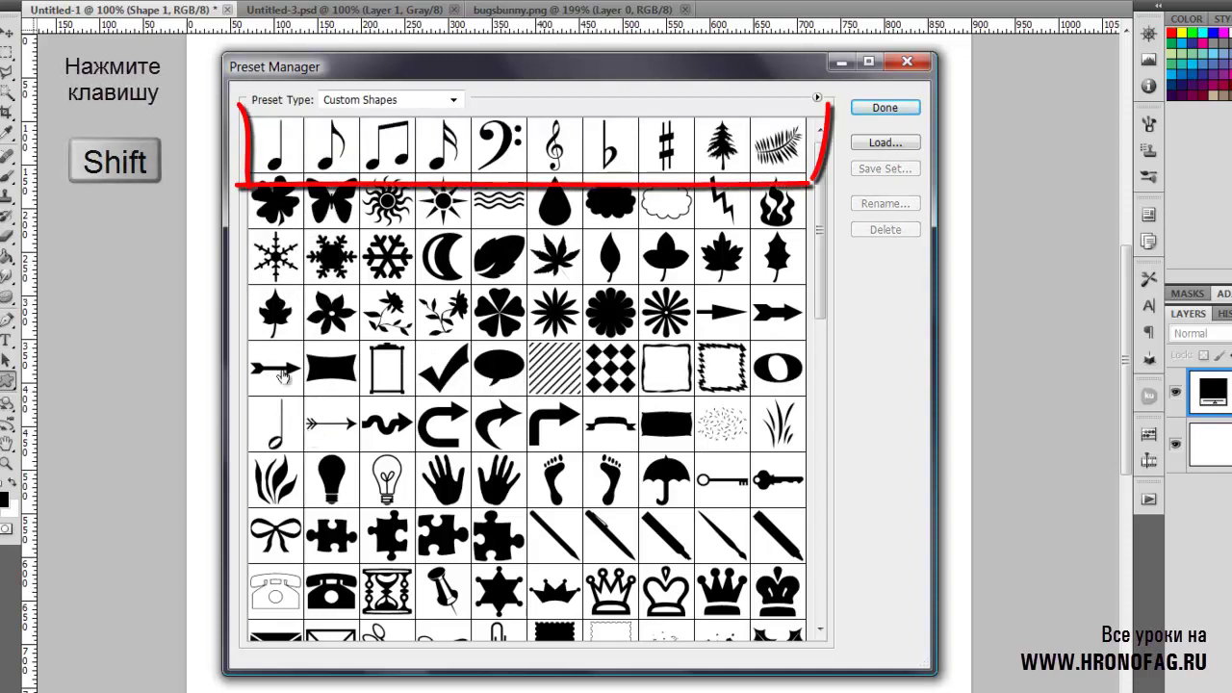
{"action": "left_click", "coordinate": [275, 141]}
{"action": "left_click", "coordinate": [781, 161], "text": "shift"}
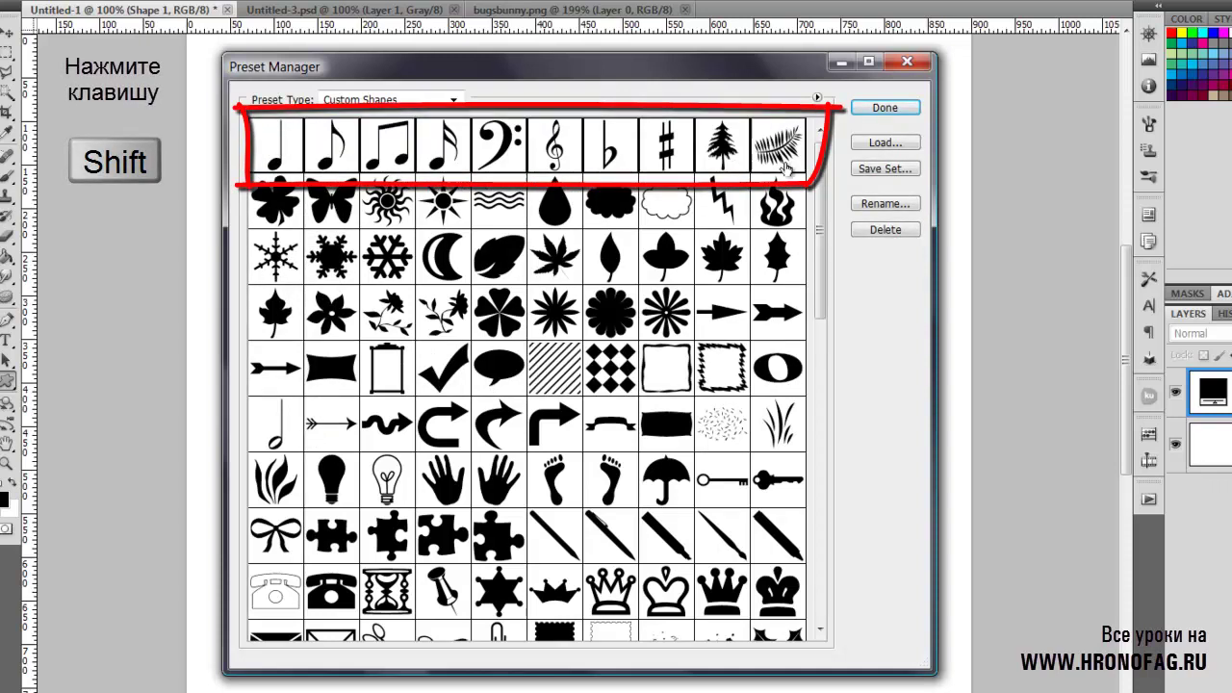
{"action": "left_click", "coordinate": [887, 231]}
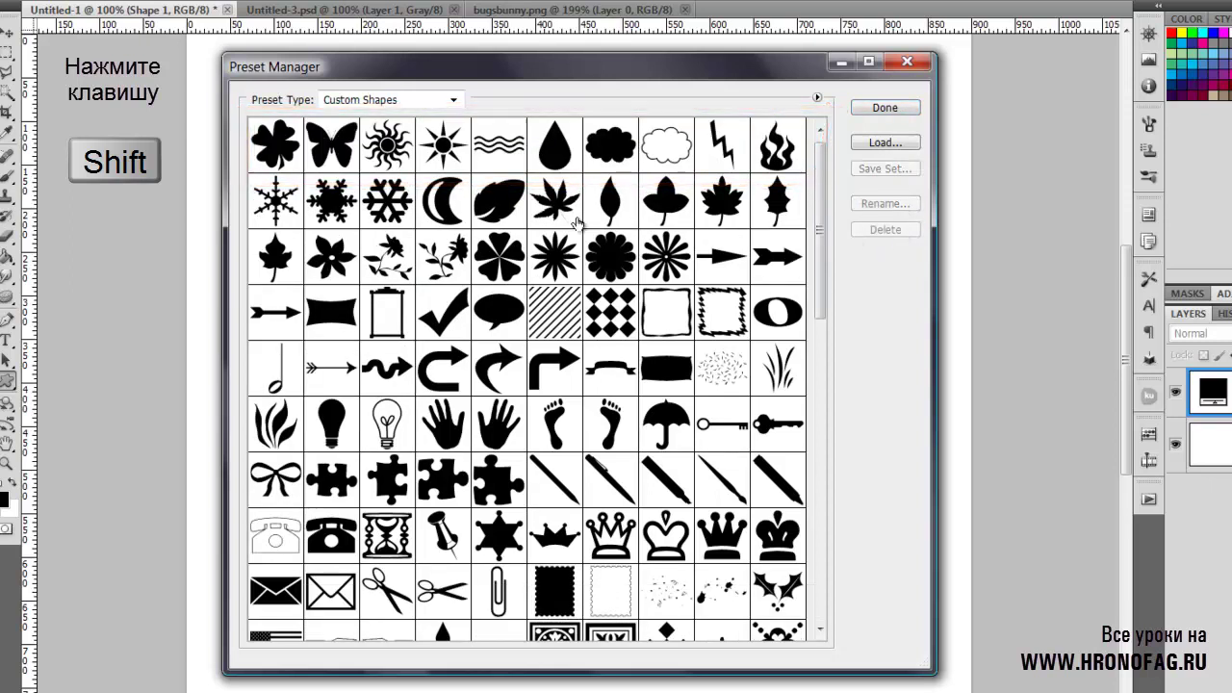
Step: Rename the three snowflake shapes to 1, 2 and 3
{"action": "left_click", "coordinate": [274, 204]}
{"action": "left_click", "coordinate": [400, 212], "text": "shift"}
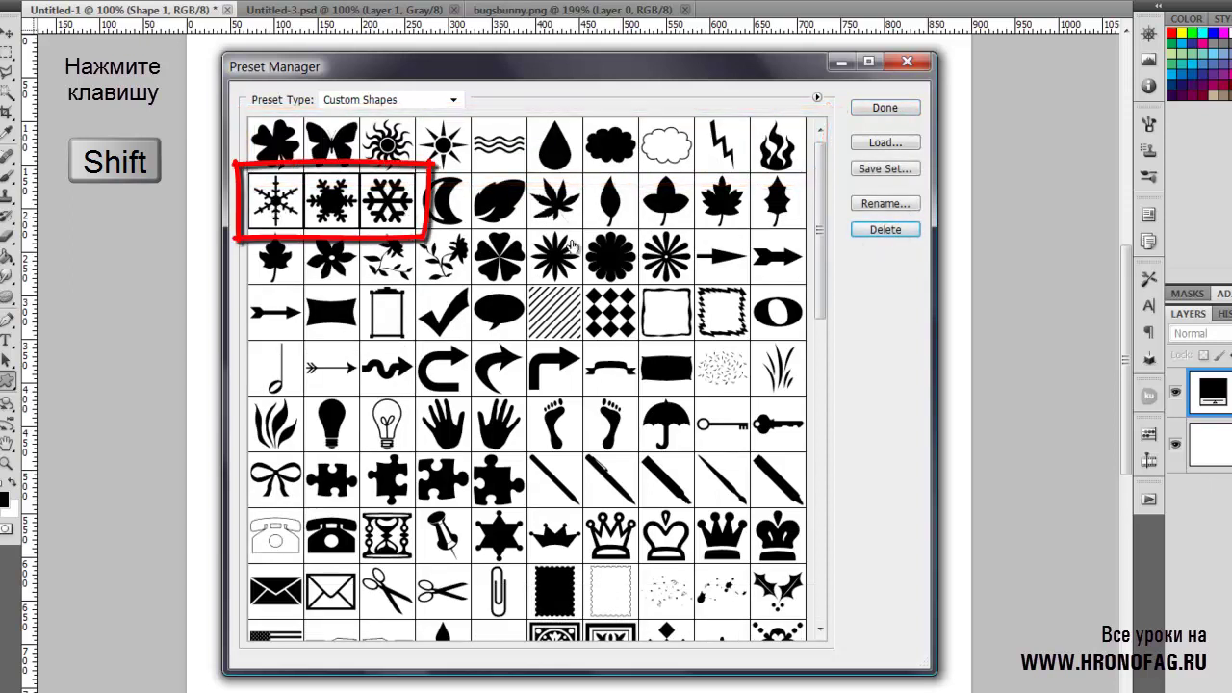
{"action": "left_click", "coordinate": [882, 206]}
{"action": "type", "text": "1"}
{"action": "left_click", "coordinate": [531, 208]}
{"action": "type", "text": "2"}
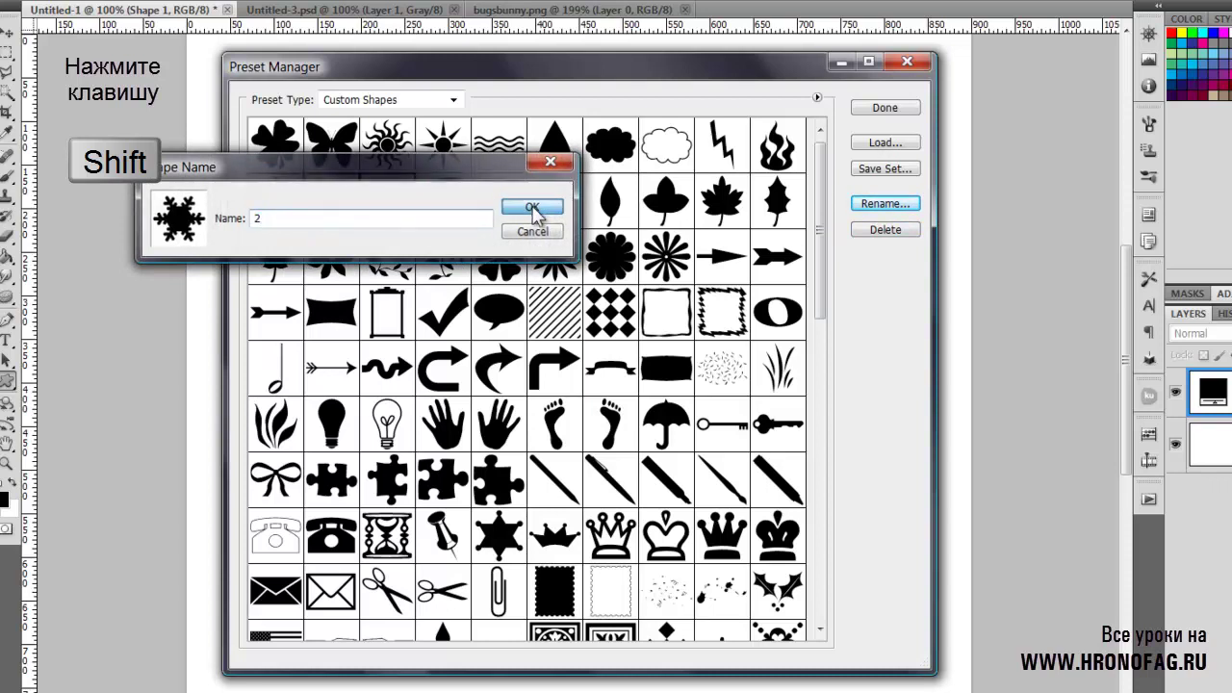
{"action": "left_click", "coordinate": [532, 209]}
{"action": "type", "text": "3"}
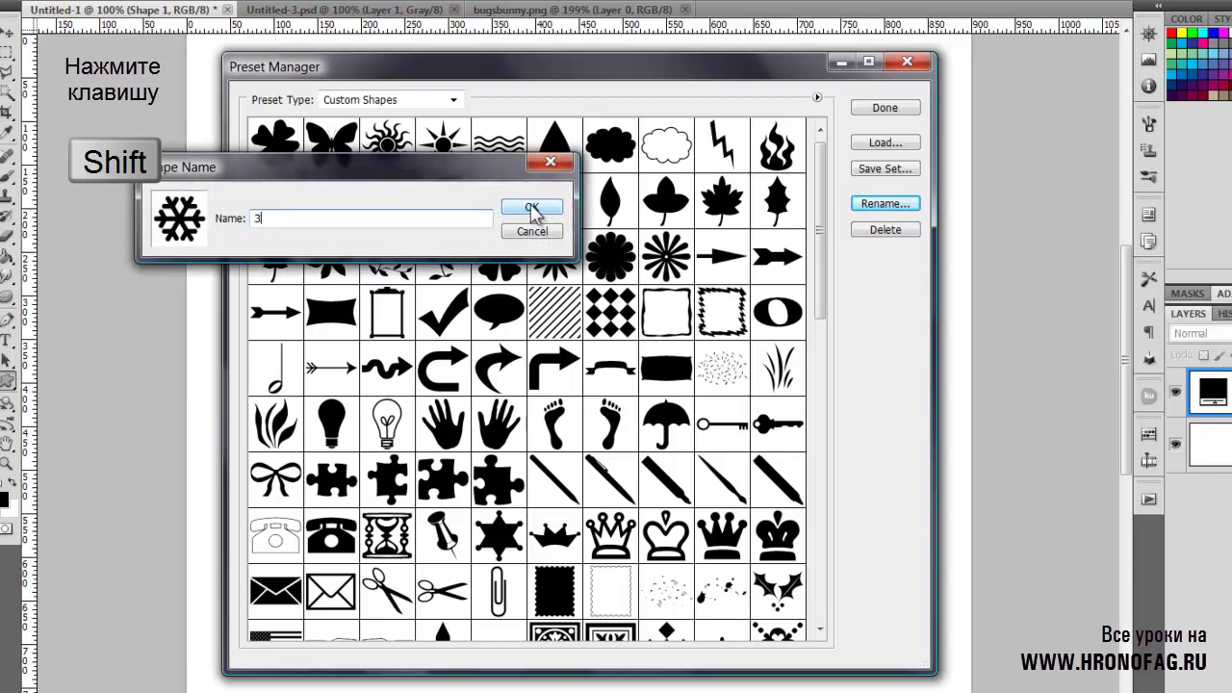
{"action": "left_click", "coordinate": [532, 210]}
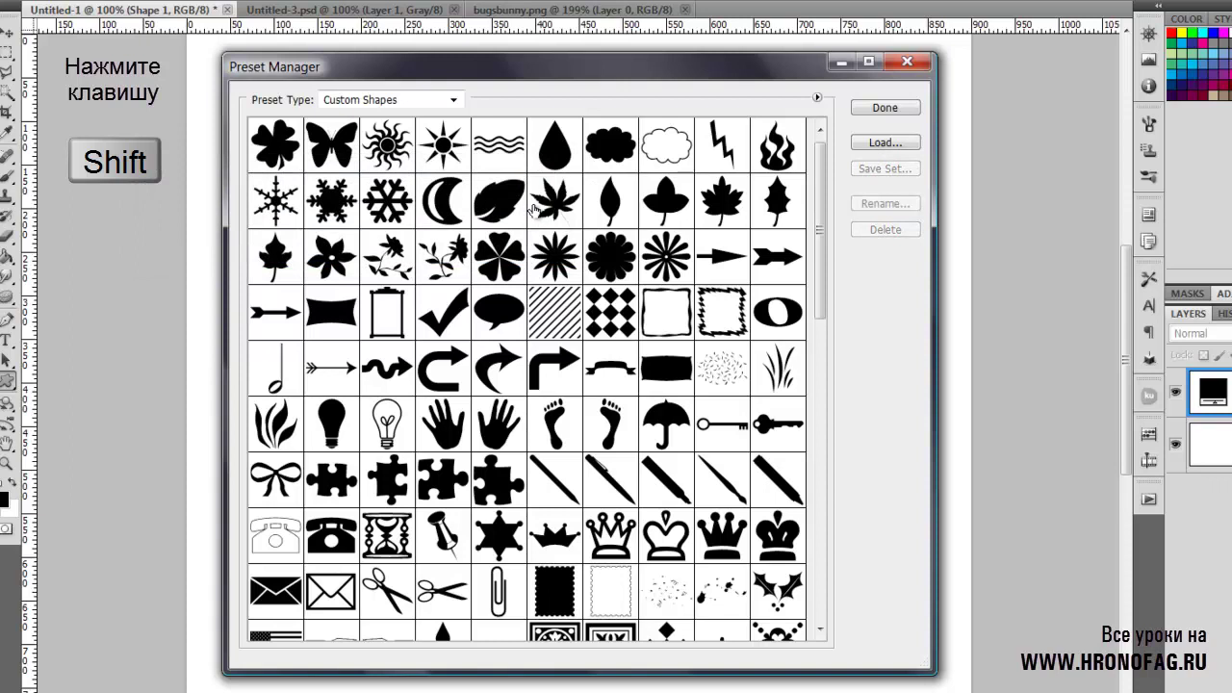
Step: Scroll through the whole Custom Shapes list in the Preset Manager, then choose Save Set
{"action": "left_click", "coordinate": [279, 317]}
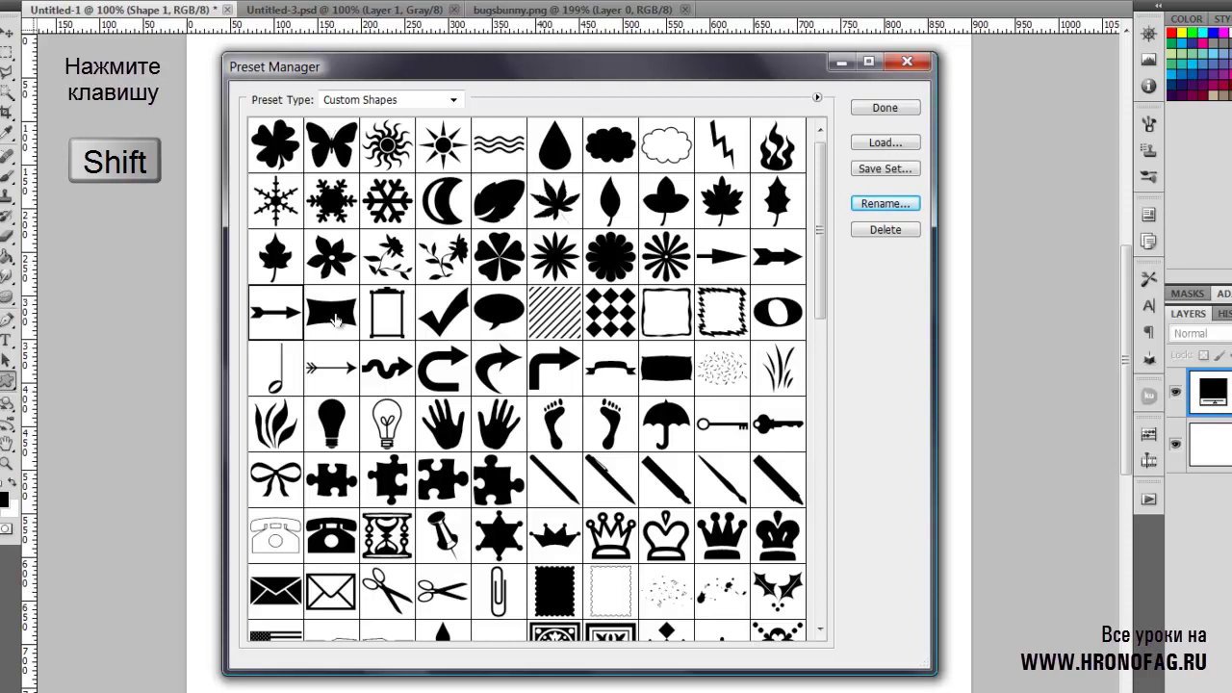
{"action": "scroll", "coordinate": [334, 327], "scroll_direction": "down", "scroll_amount": 2}
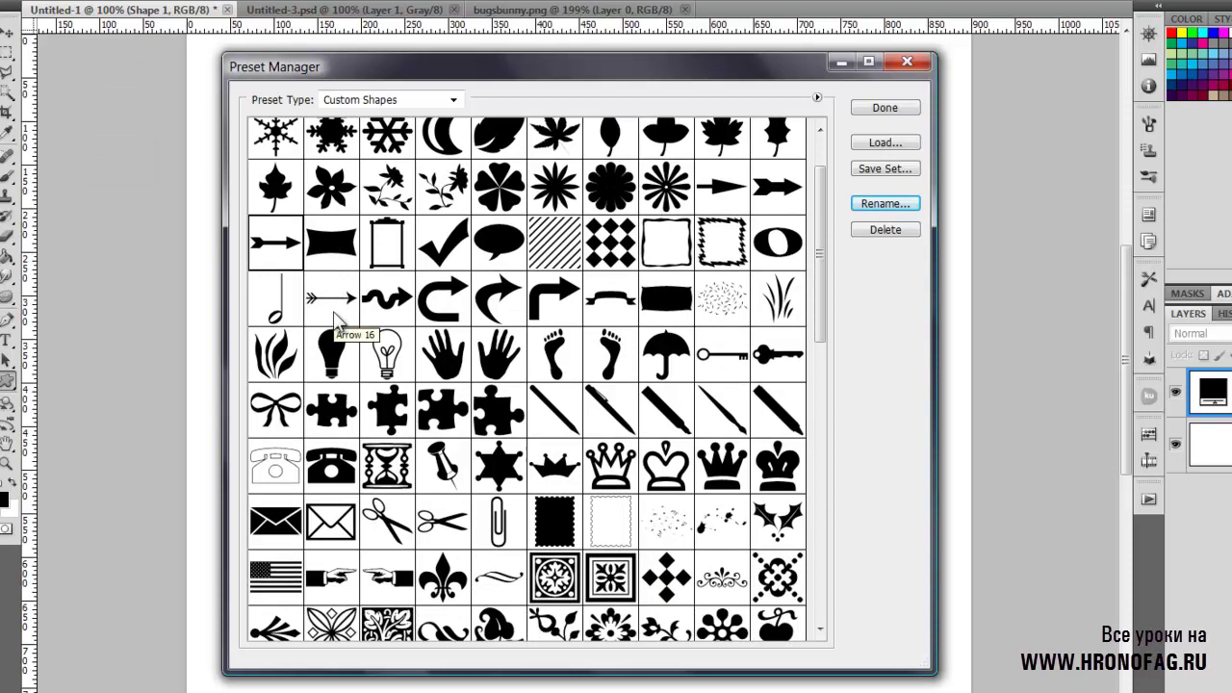
{"action": "scroll", "coordinate": [336, 322], "scroll_direction": "down", "scroll_amount": 1}
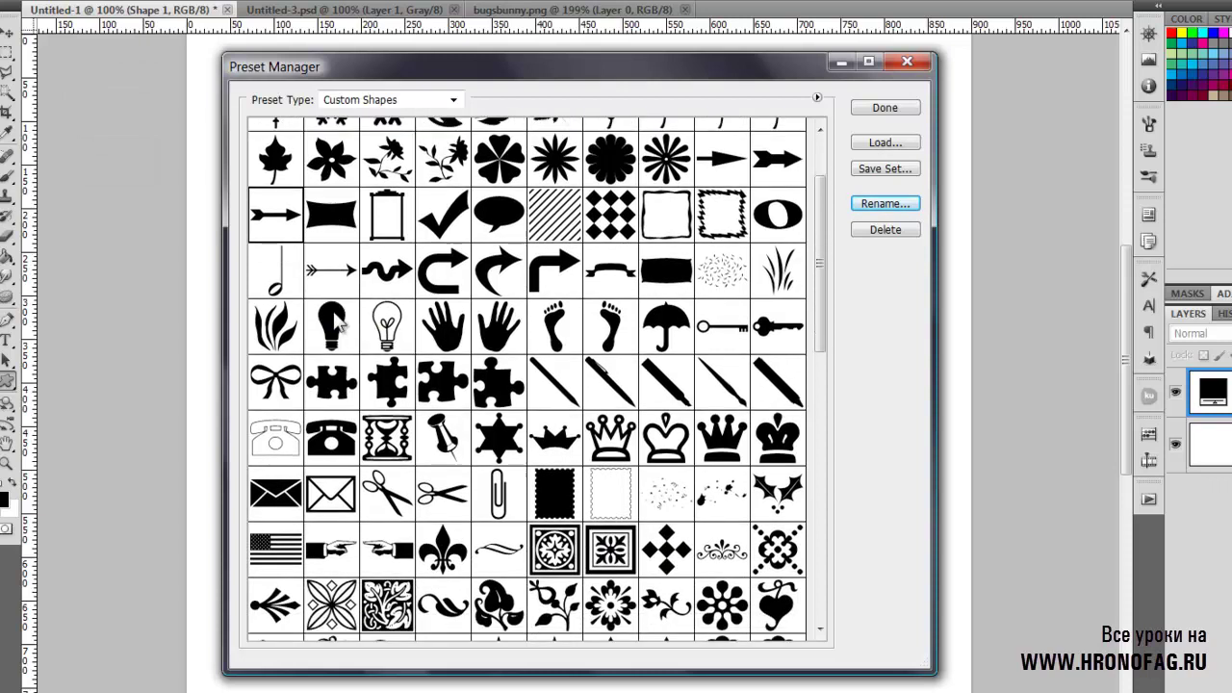
{"action": "scroll", "coordinate": [337, 323], "scroll_direction": "down", "scroll_amount": 2}
{"action": "scroll", "coordinate": [337, 322], "scroll_direction": "down", "scroll_amount": 2}
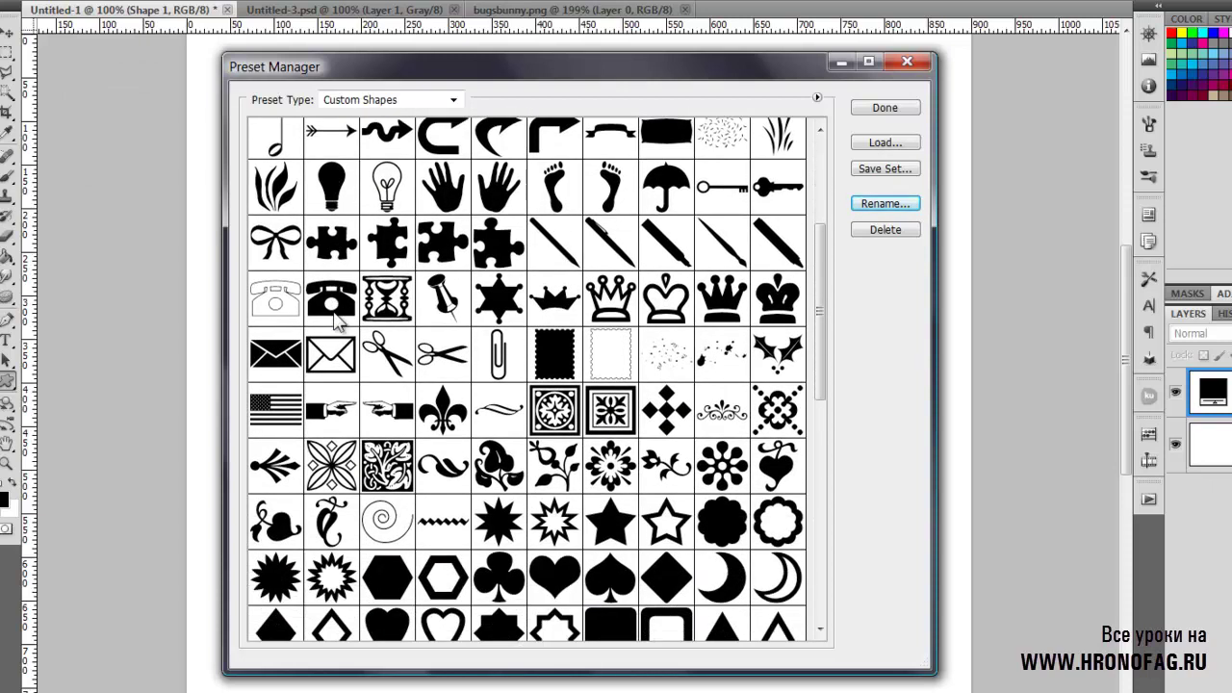
{"action": "scroll", "coordinate": [334, 320], "scroll_direction": "down", "scroll_amount": 2}
{"action": "scroll", "coordinate": [333, 320], "scroll_direction": "down", "scroll_amount": 2}
{"action": "scroll", "coordinate": [334, 320], "scroll_direction": "down", "scroll_amount": 3}
{"action": "scroll", "coordinate": [334, 321], "scroll_direction": "down", "scroll_amount": 4}
{"action": "scroll", "coordinate": [802, 385], "scroll_direction": "down", "scroll_amount": 5}
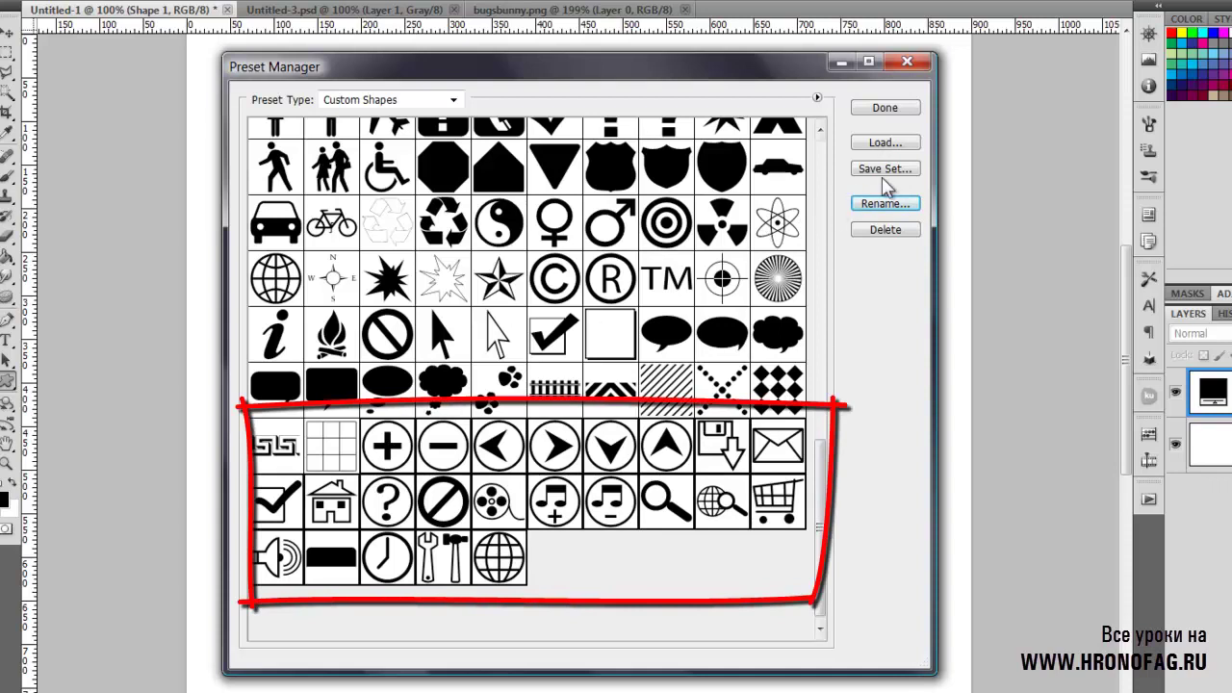
{"action": "left_click", "coordinate": [910, 170]}
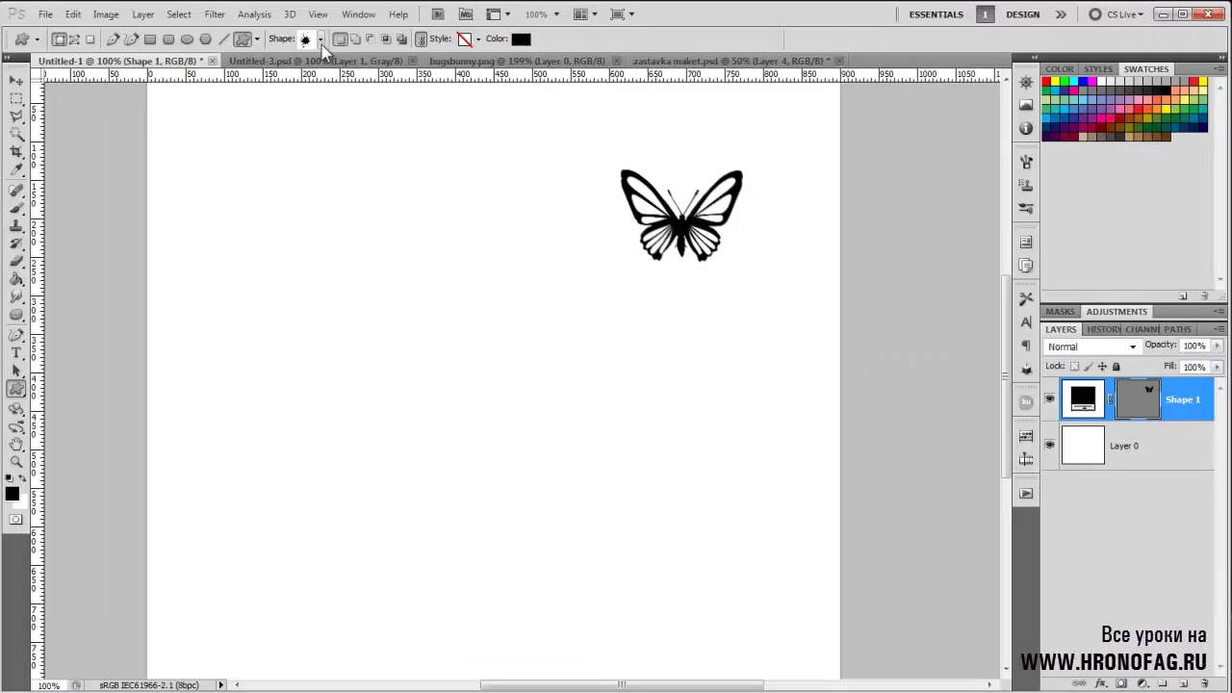
Step: Reset the shape picker to the default custom shapes, confirming the replacement
{"action": "left_click", "coordinate": [321, 42]}
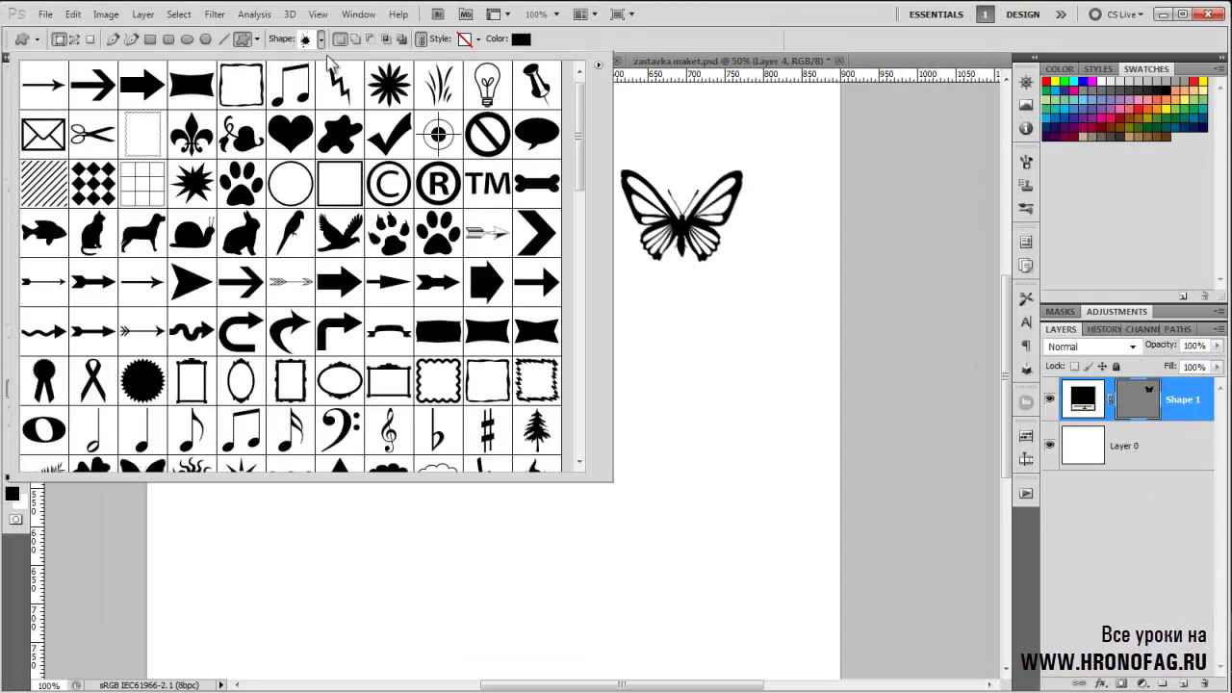
{"action": "left_click", "coordinate": [597, 64]}
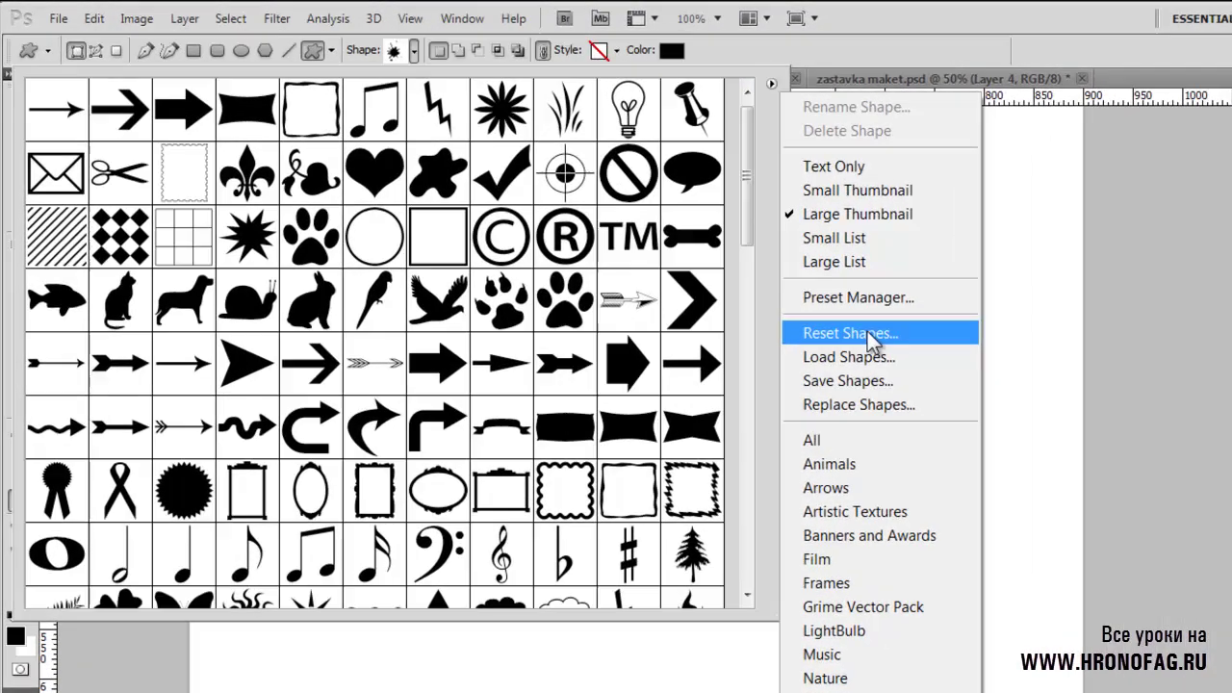
{"action": "left_click", "coordinate": [654, 258]}
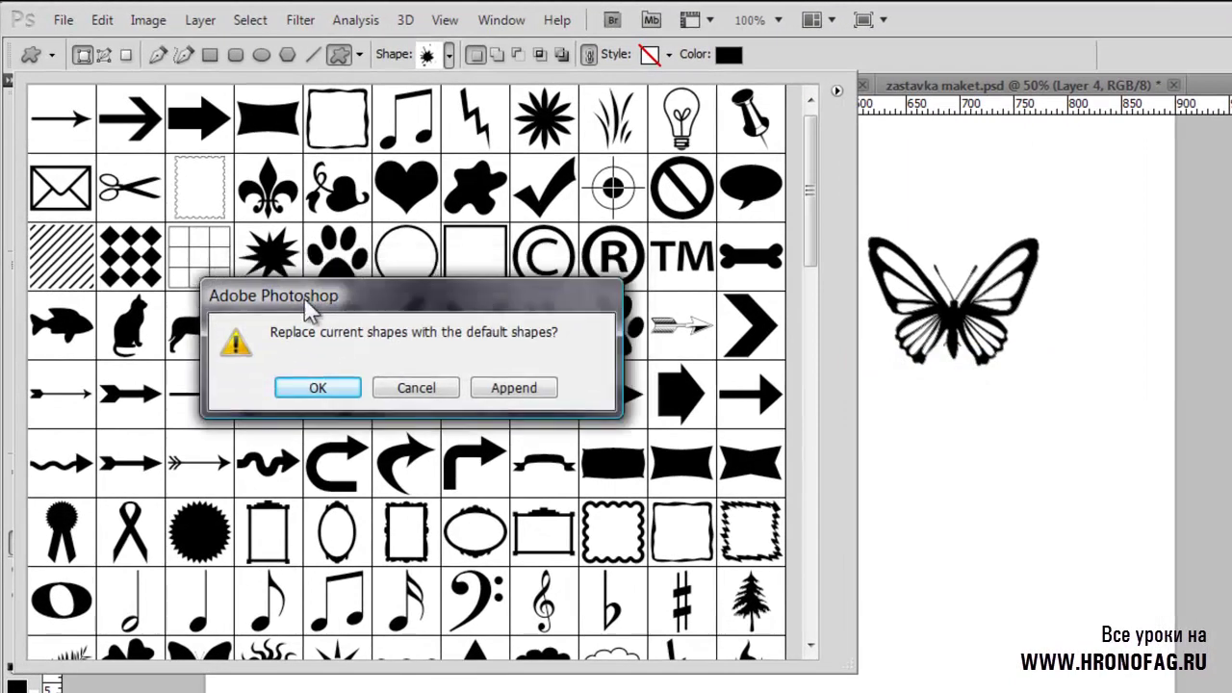
{"action": "left_click_drag", "start_coordinate": [305, 306], "coordinate": [270, 314]}
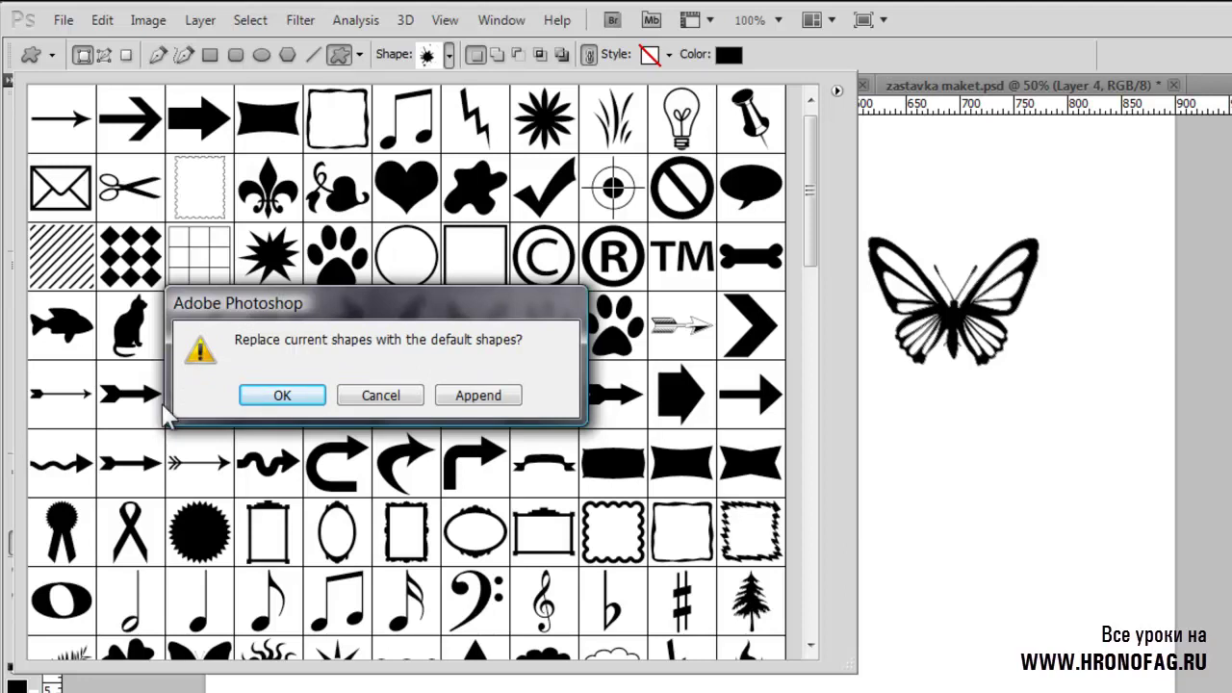
{"action": "left_click", "coordinate": [285, 396]}
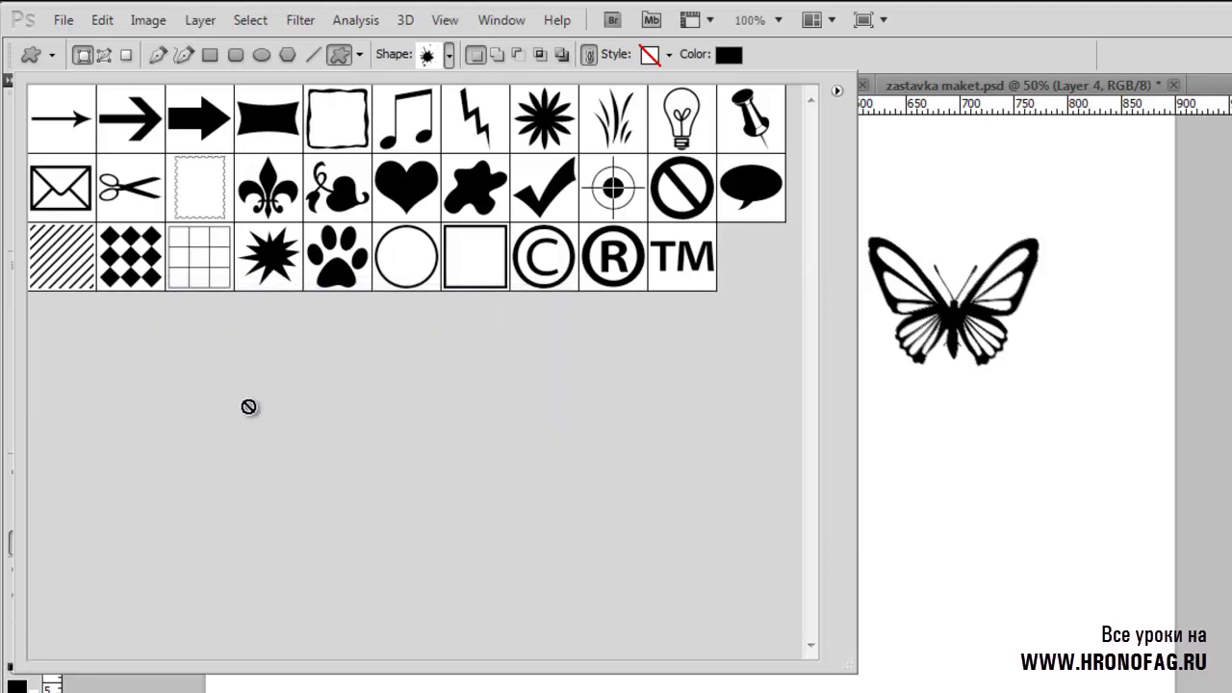
{"action": "left_click", "coordinate": [838, 89]}
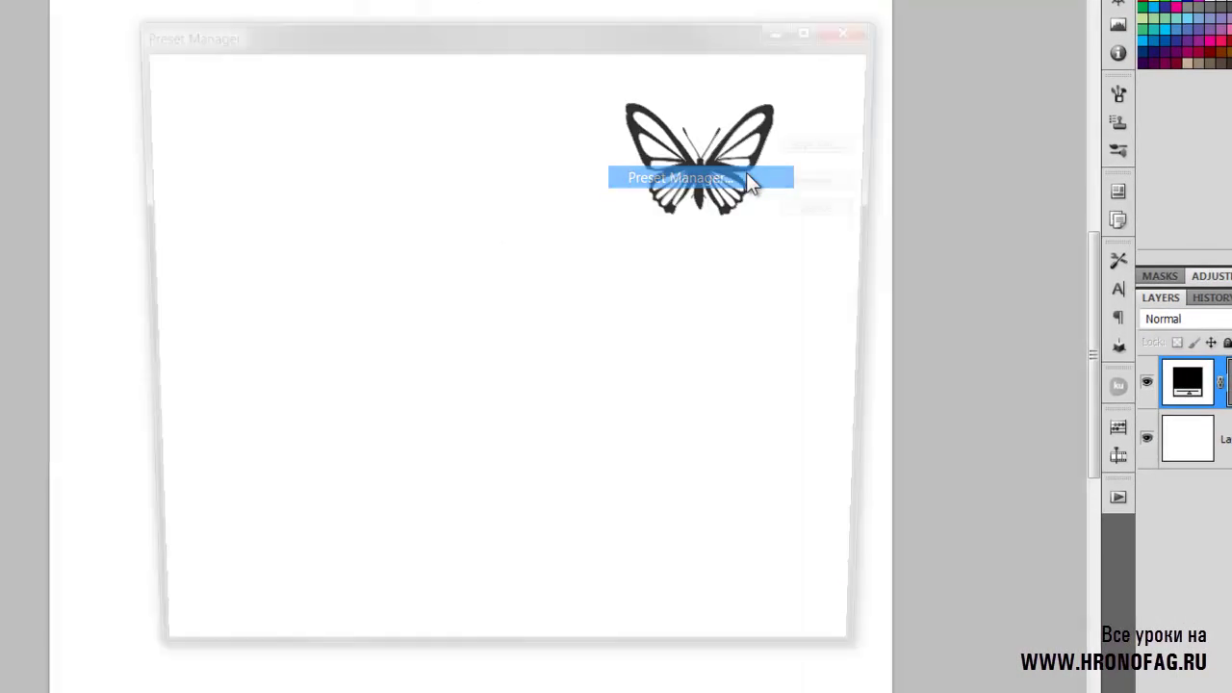
Step: View the 32 default shapes in the Preset Manager, selecting third-row shapes, then close it
{"action": "left_click", "coordinate": [747, 177]}
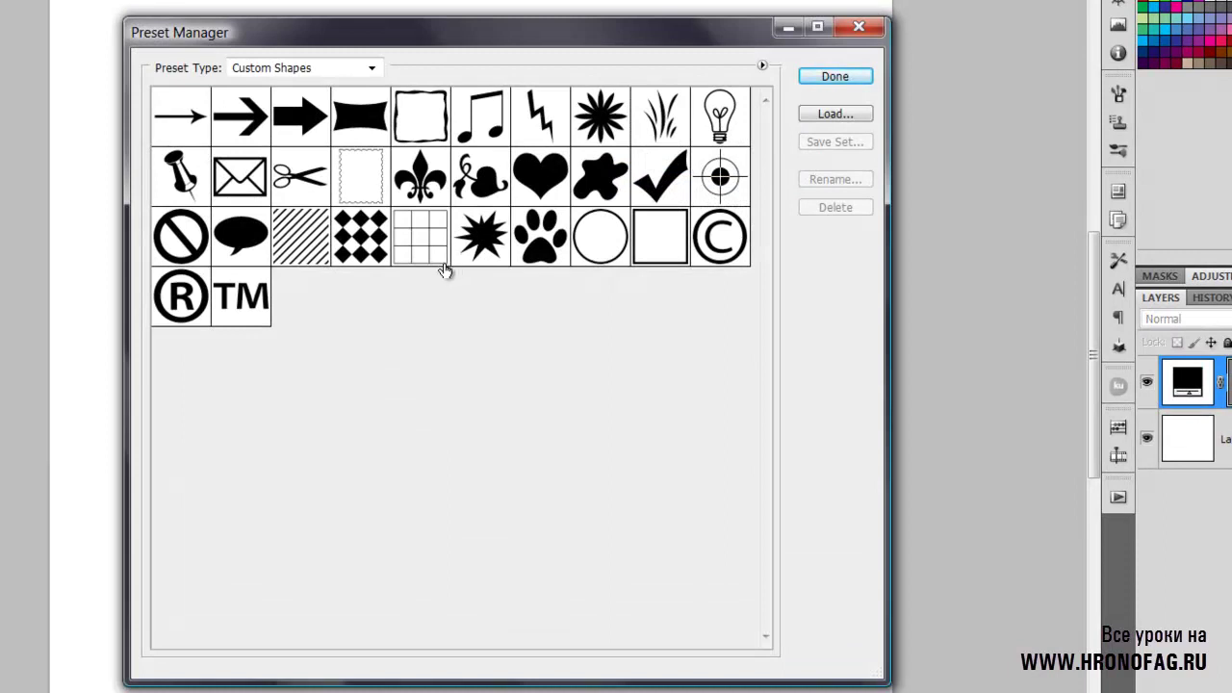
{"action": "left_click", "coordinate": [182, 246]}
{"action": "left_click", "coordinate": [390, 249], "text": "shift"}
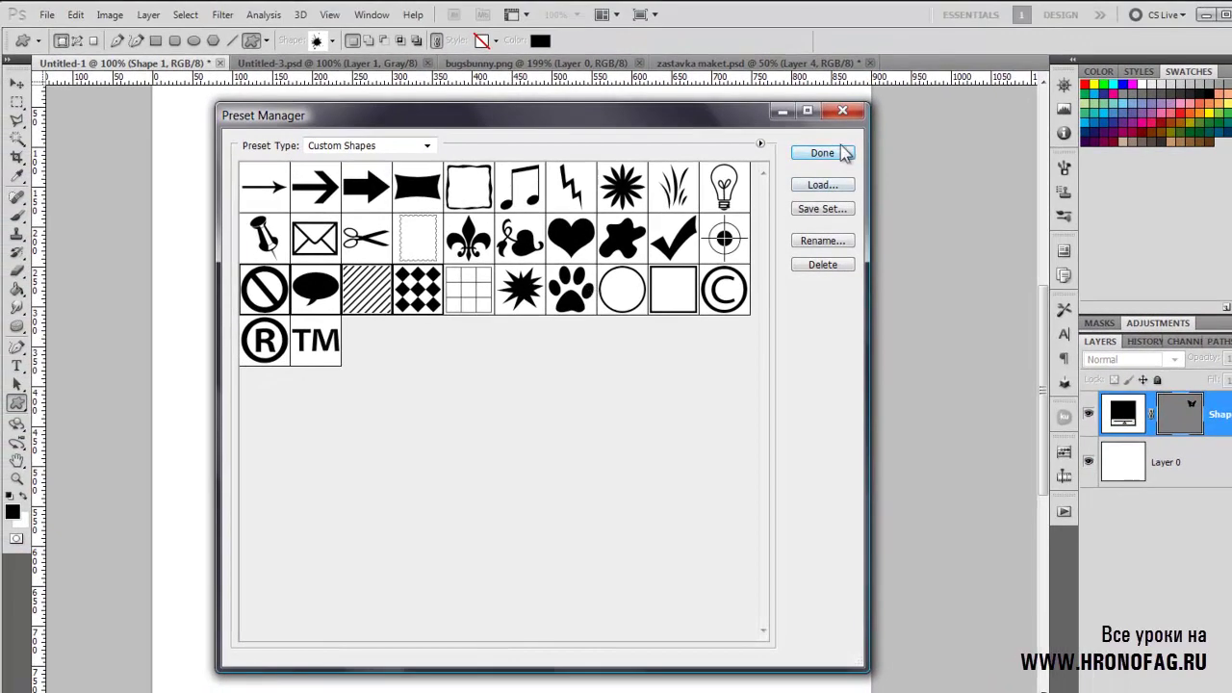
{"action": "left_click", "coordinate": [842, 154]}
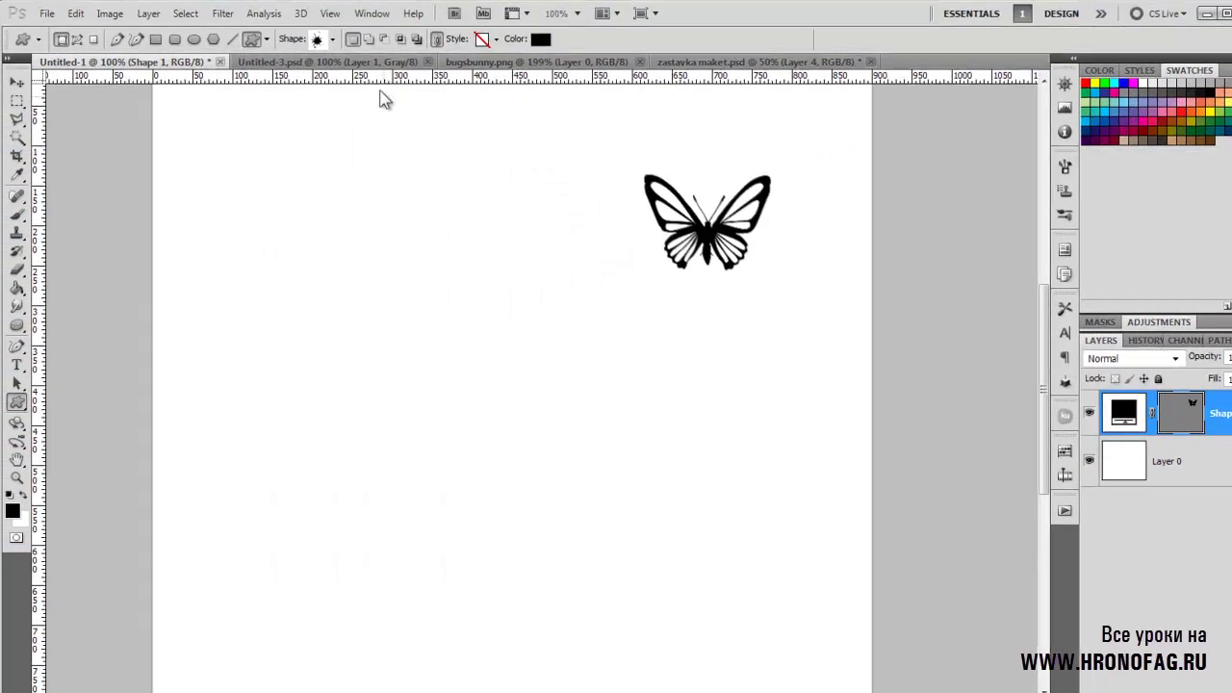
Step: Look over the custom shape library options, then make the Bugs Bunny Layer 0 visible
{"action": "left_click", "coordinate": [331, 40]}
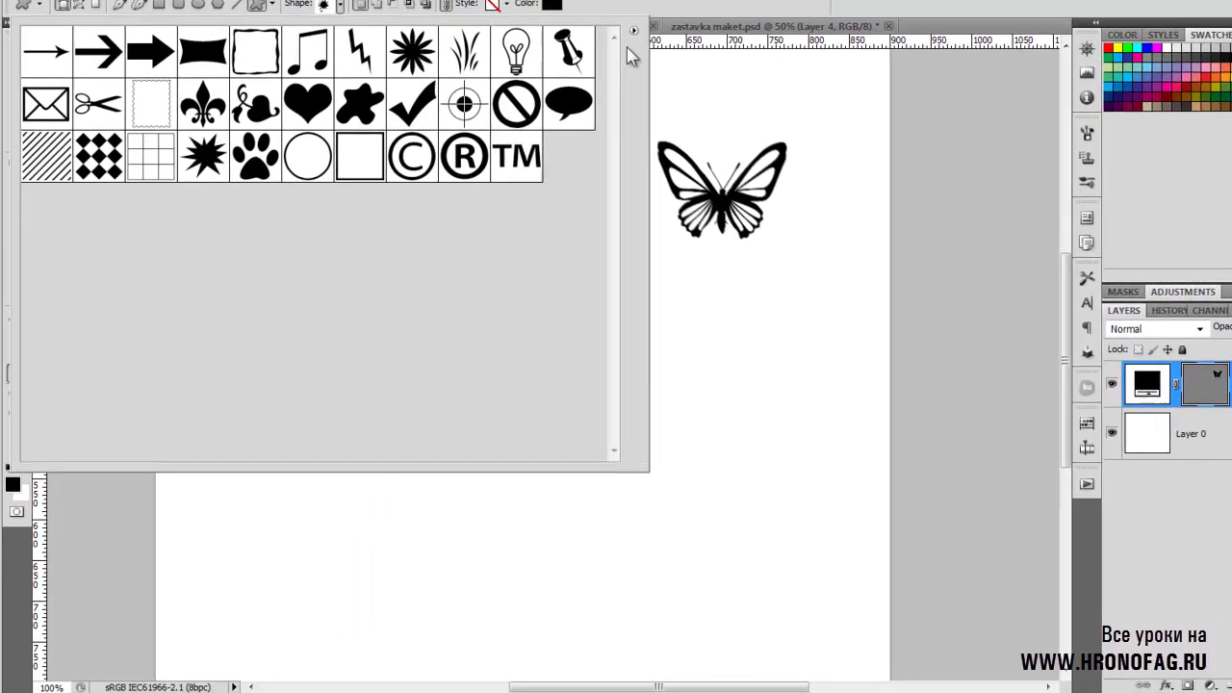
{"action": "left_click", "coordinate": [633, 30]}
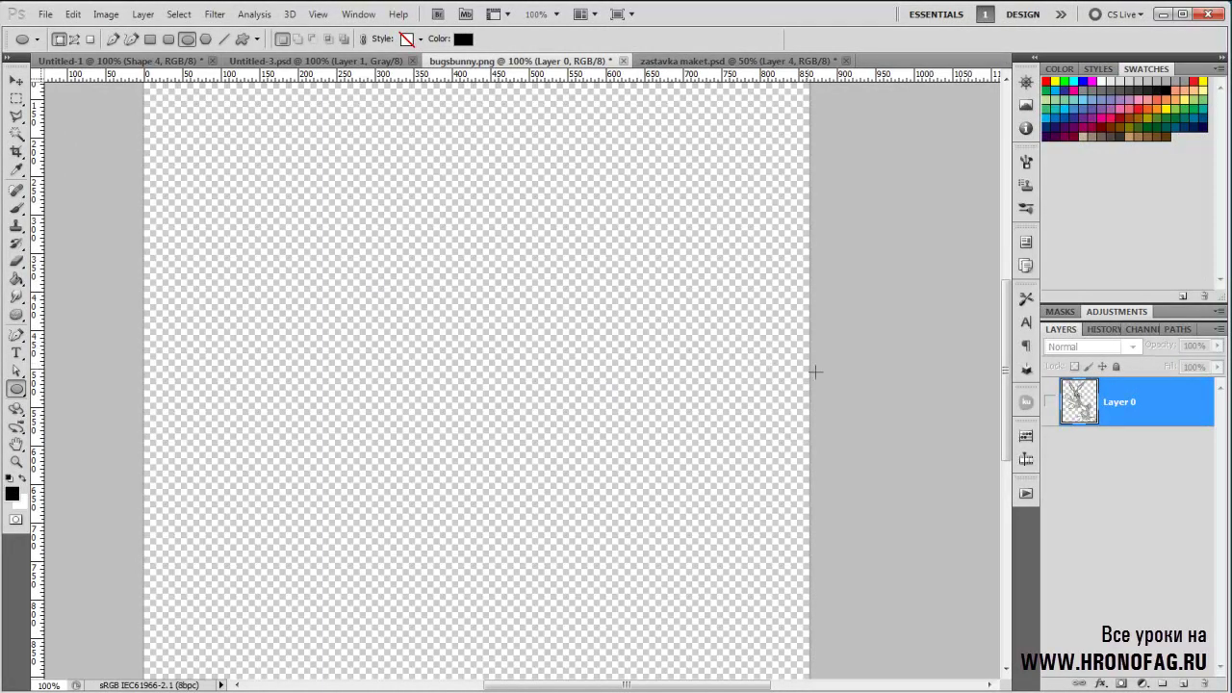
{"action": "left_click", "coordinate": [1050, 402]}
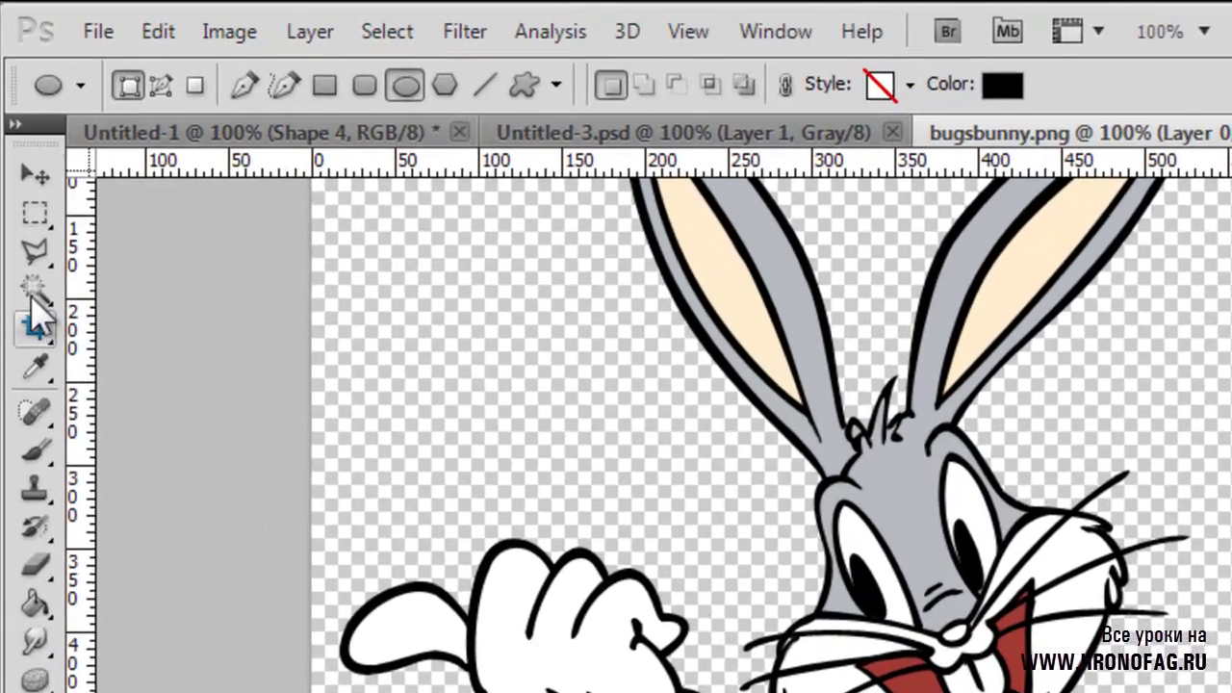
Step: Select every black outline pixel with the Magic Wand at Tolerance 0, non-contiguous
{"action": "left_click", "coordinate": [31, 250]}
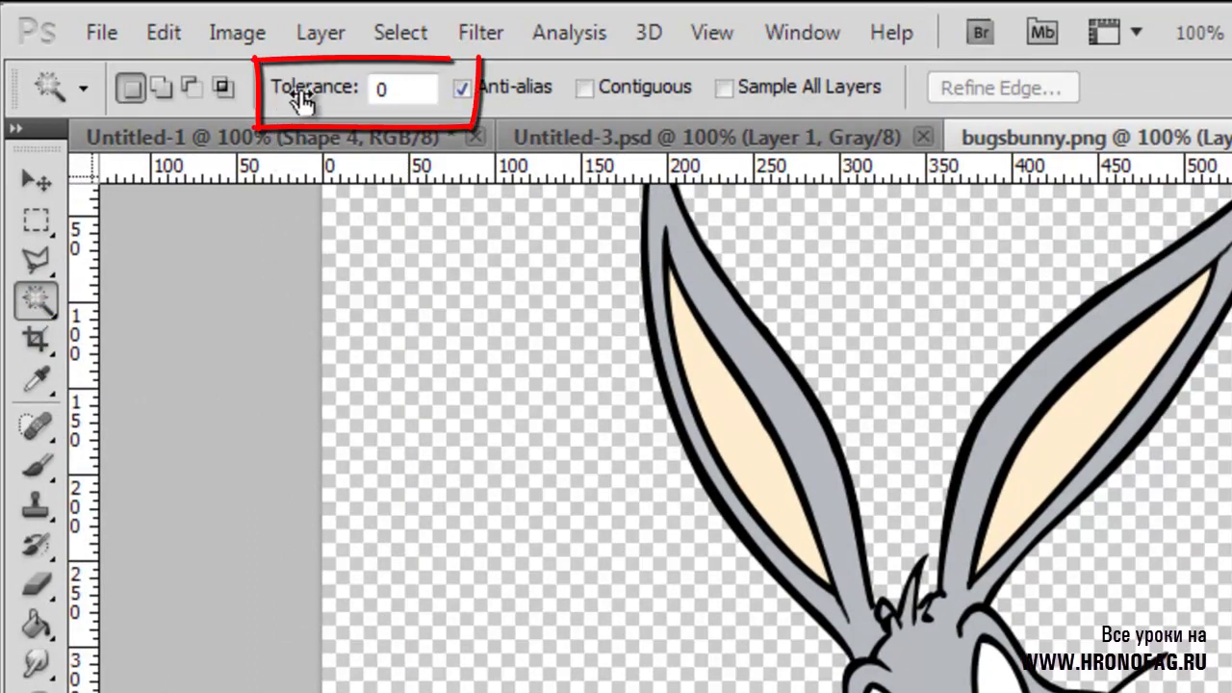
{"action": "left_click", "coordinate": [404, 91]}
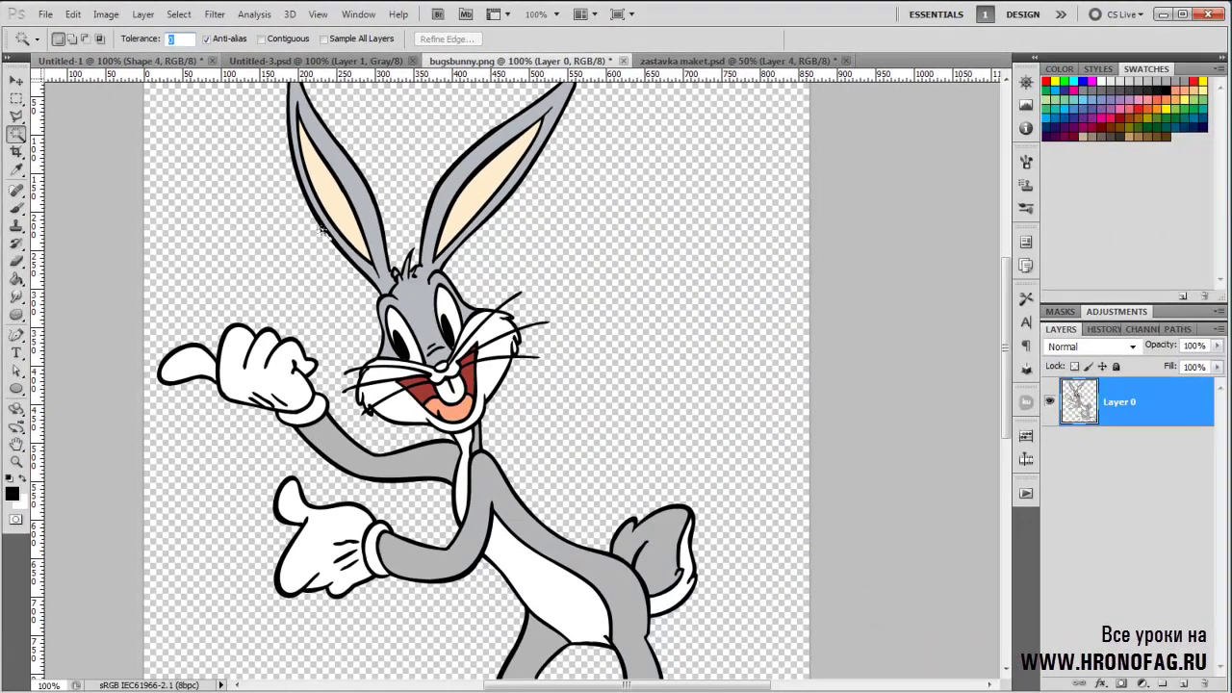
{"action": "left_click", "coordinate": [322, 228]}
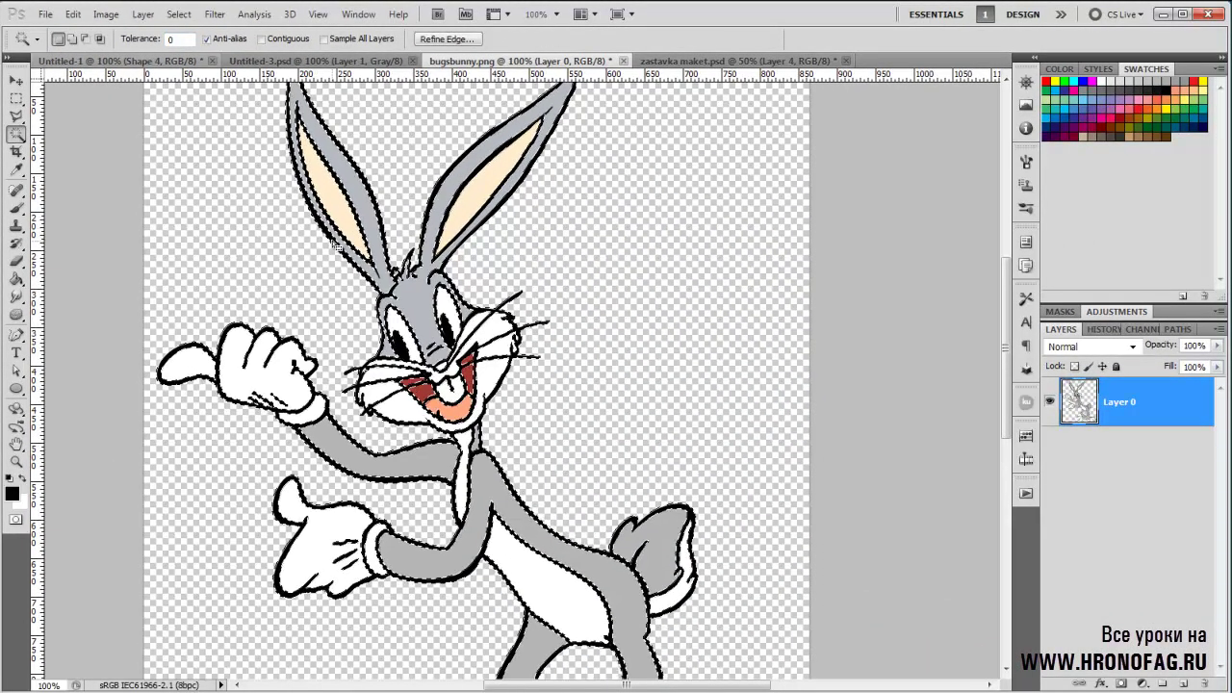
{"action": "scroll", "coordinate": [341, 242], "scroll_direction": "down", "scroll_amount": 2}
{"action": "scroll", "coordinate": [341, 243], "scroll_direction": "down", "scroll_amount": 1}
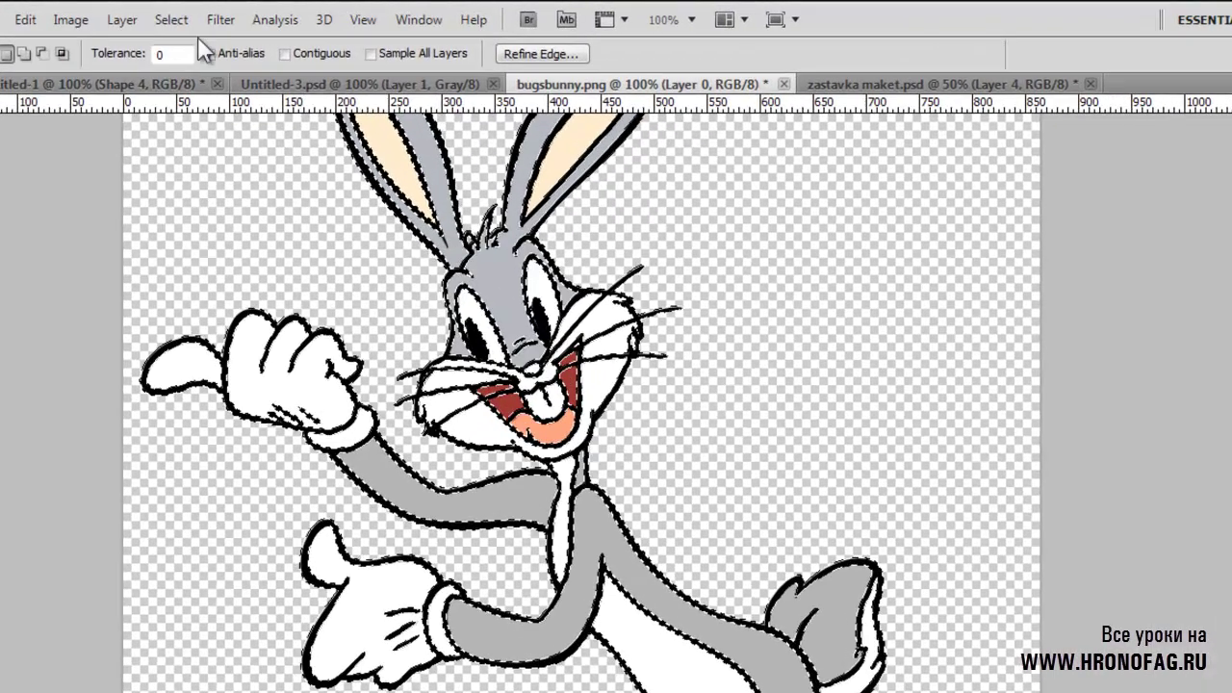
{"action": "left_click", "coordinate": [180, 14]}
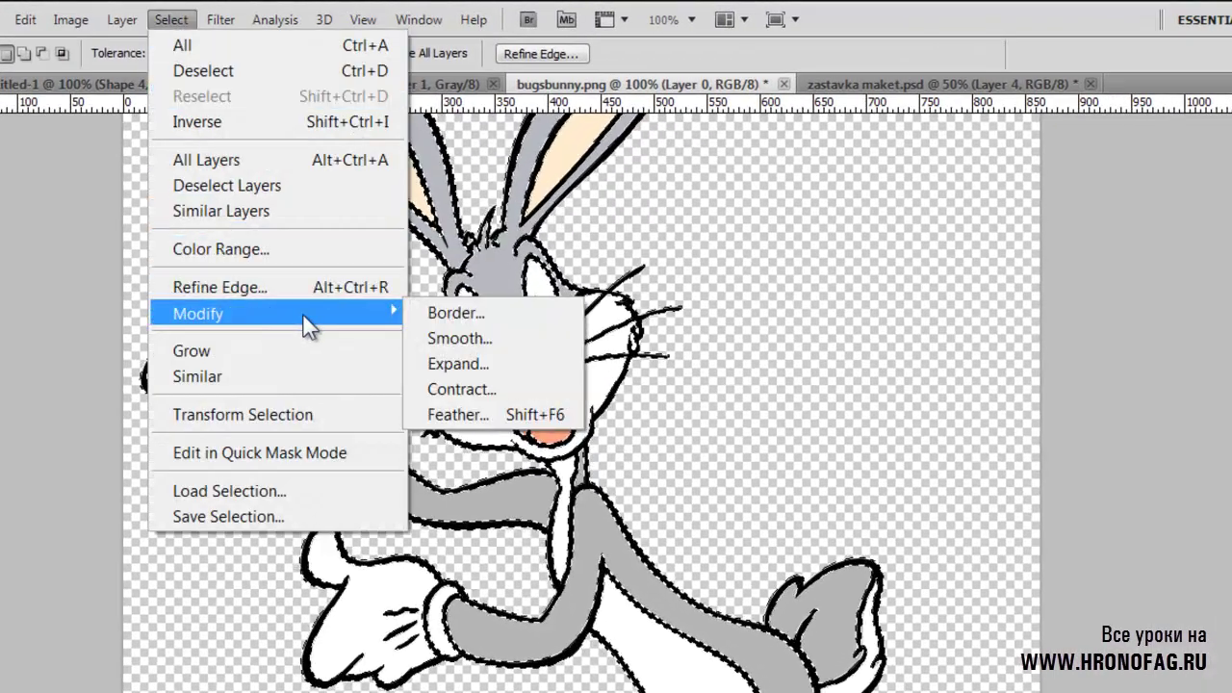
{"action": "mouse_move", "coordinate": [279, 313]}
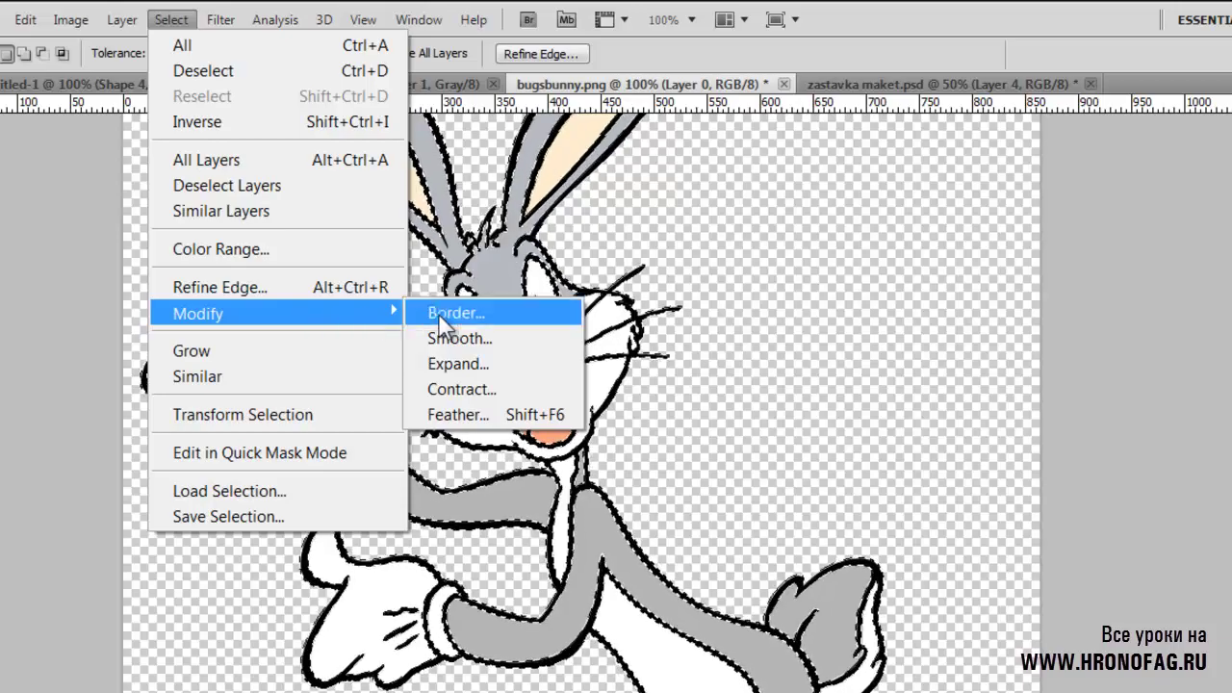
Step: Expand the outline selection by 1 pixel, then switch to the Lasso tool
{"action": "left_click", "coordinate": [534, 365]}
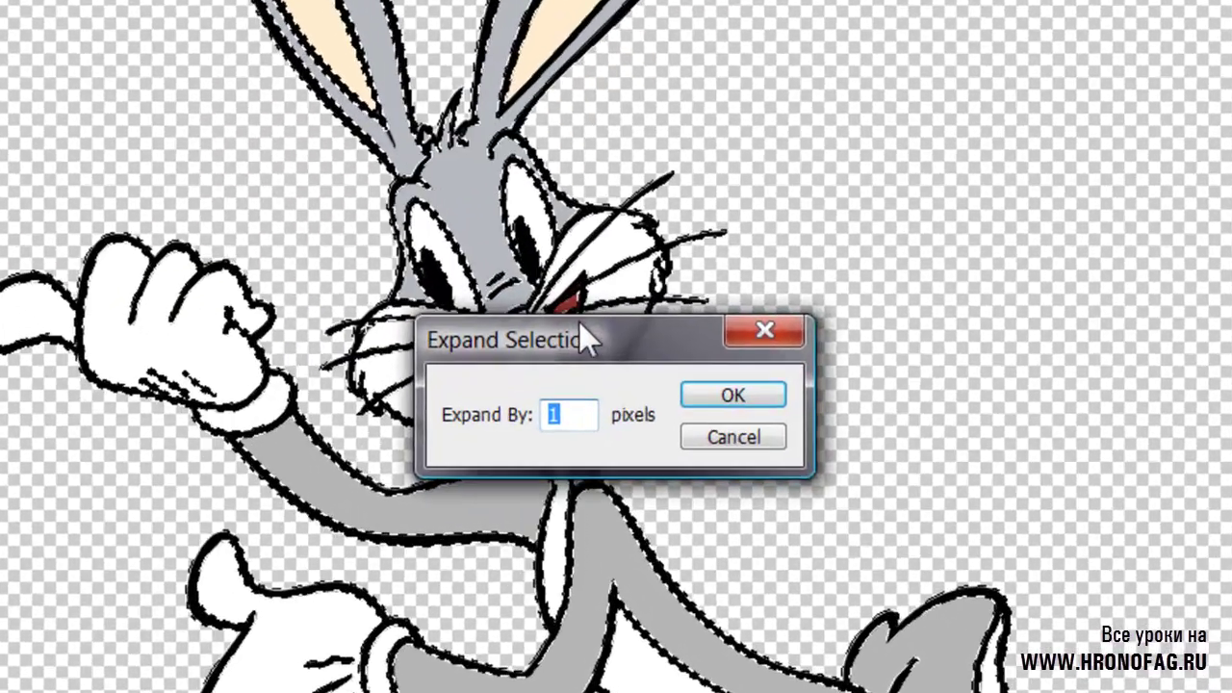
{"action": "type", "text": "1"}
{"action": "left_click", "coordinate": [855, 344]}
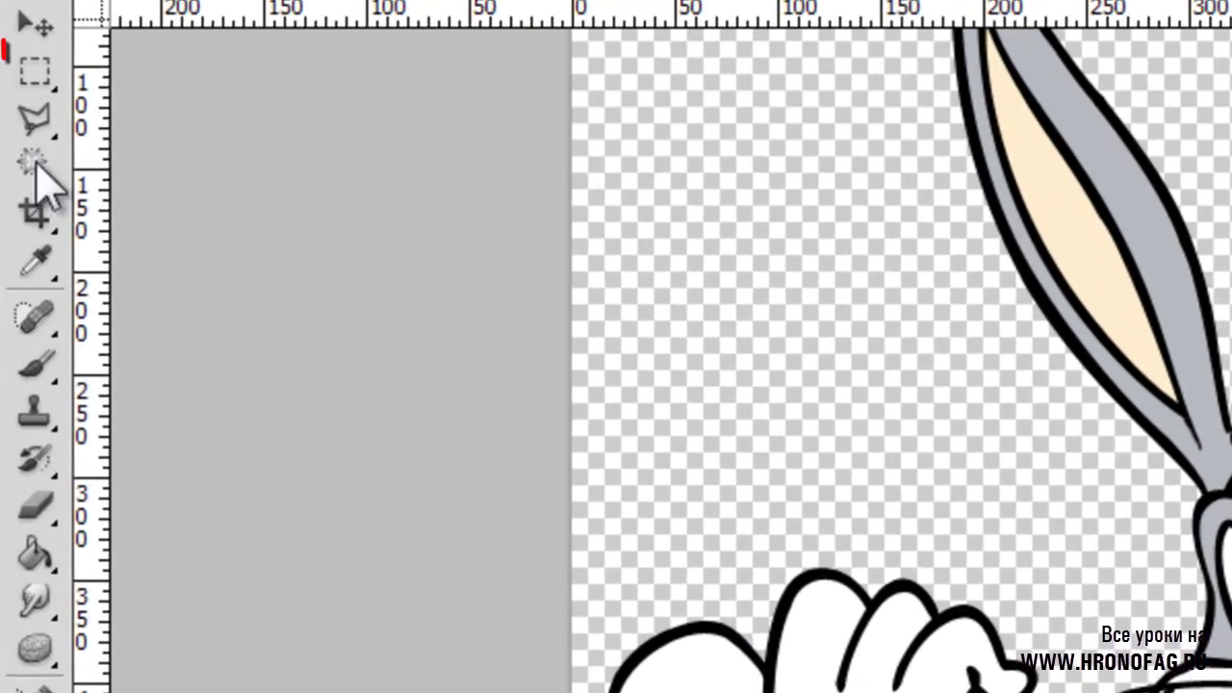
{"action": "left_click", "coordinate": [36, 165]}
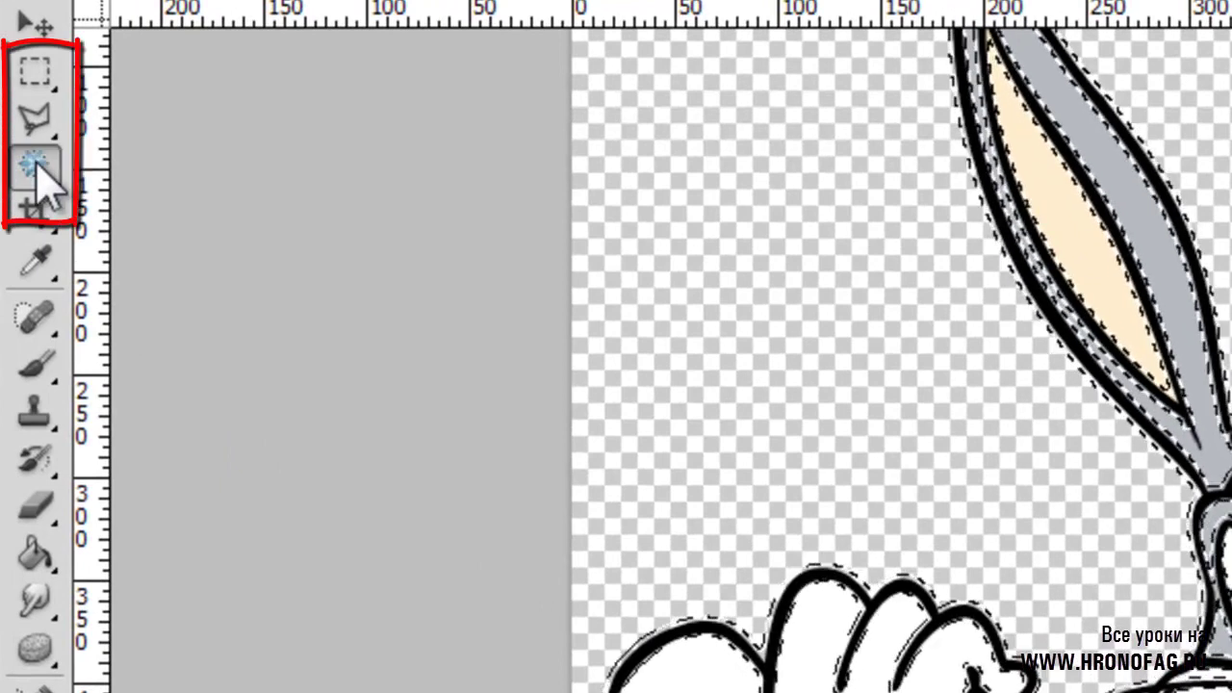
{"action": "left_click", "coordinate": [35, 123]}
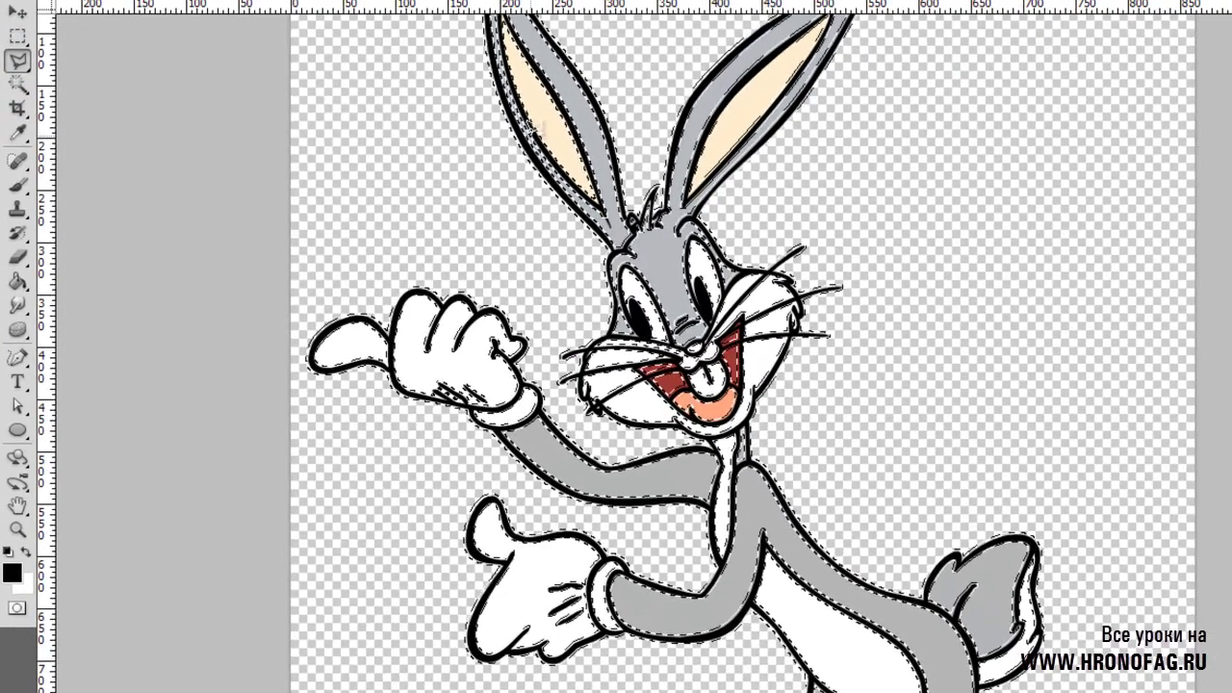
Step: Convert the bunny outline selection into a work path at 2.0 pixel tolerance
{"action": "right_click", "coordinate": [532, 130]}
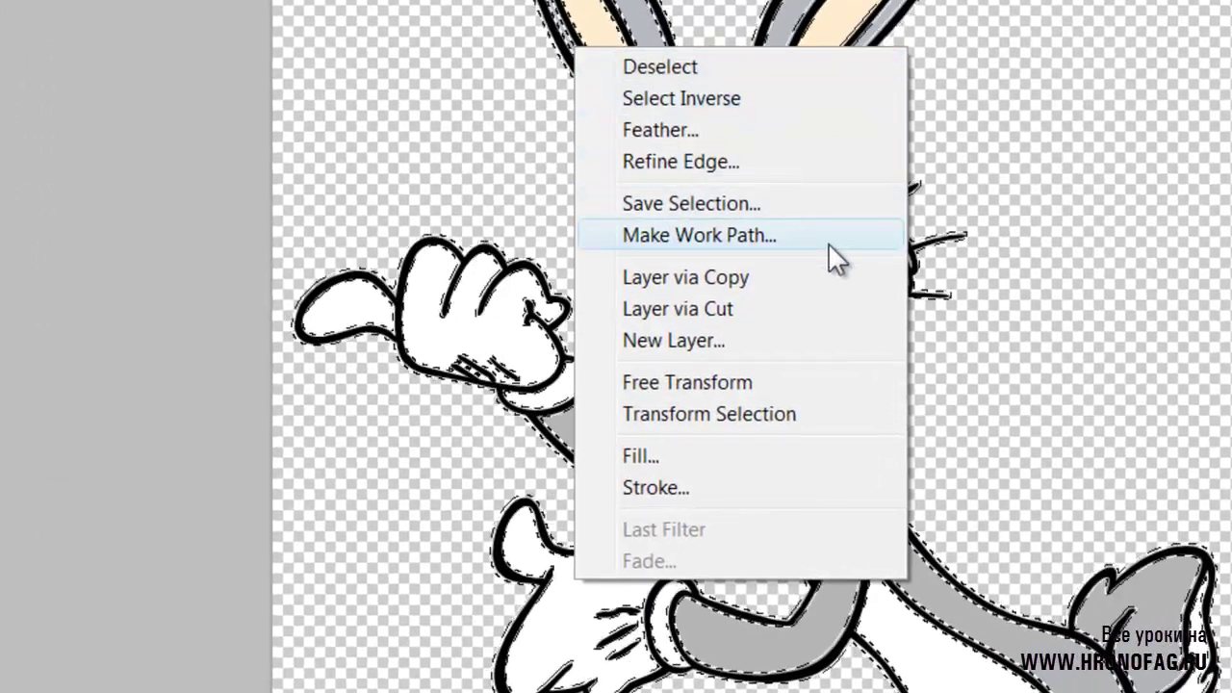
{"action": "left_click", "coordinate": [834, 240]}
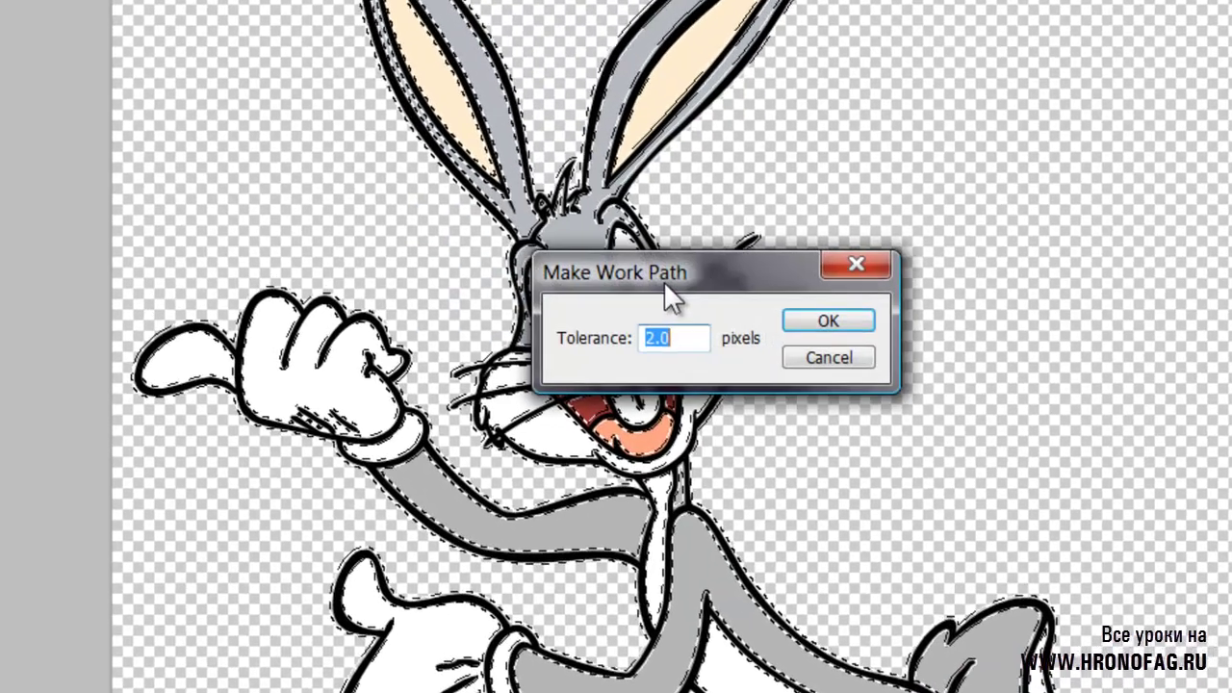
{"action": "left_click_drag", "start_coordinate": [656, 297], "coordinate": [602, 340]}
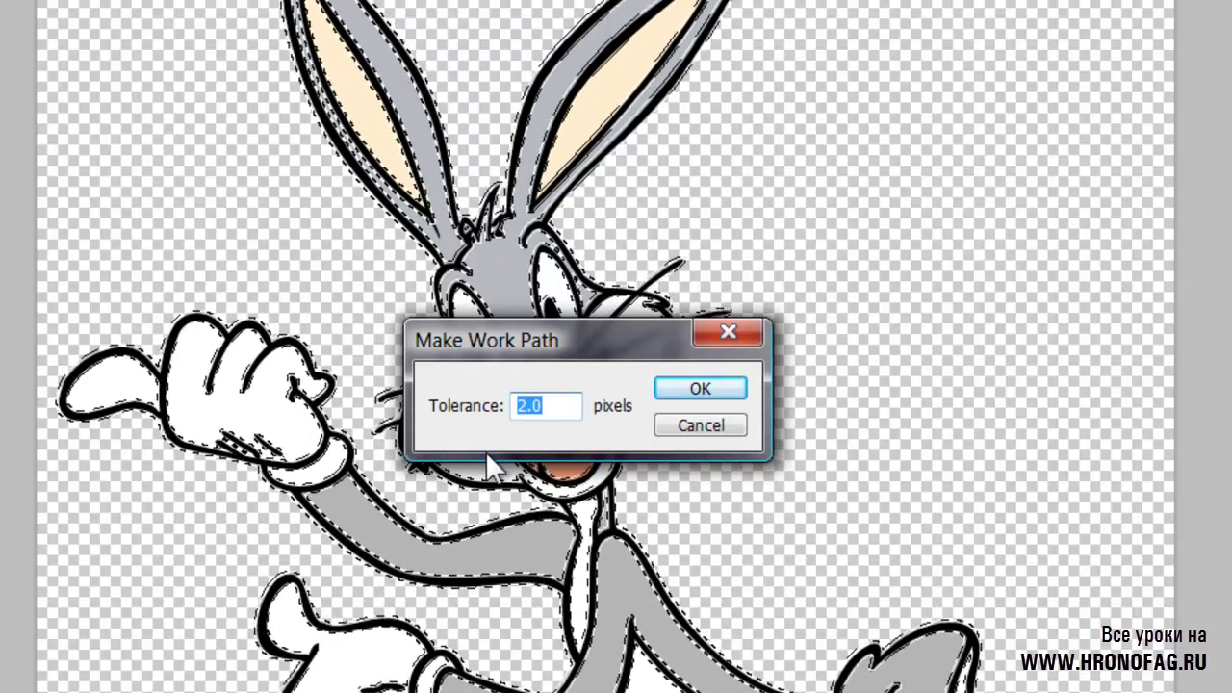
{"action": "left_click", "coordinate": [717, 387]}
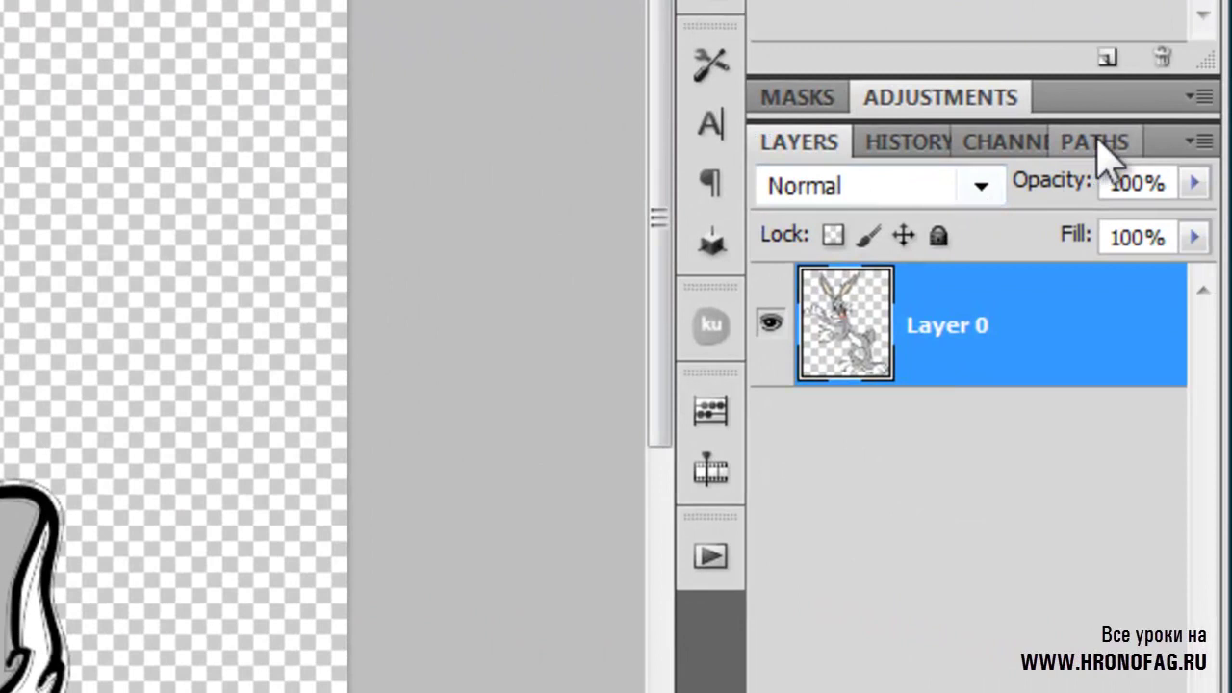
Step: Save the Work Path in the Paths panel as a path named 'hronofag.ru'
{"action": "left_click", "coordinate": [1099, 148]}
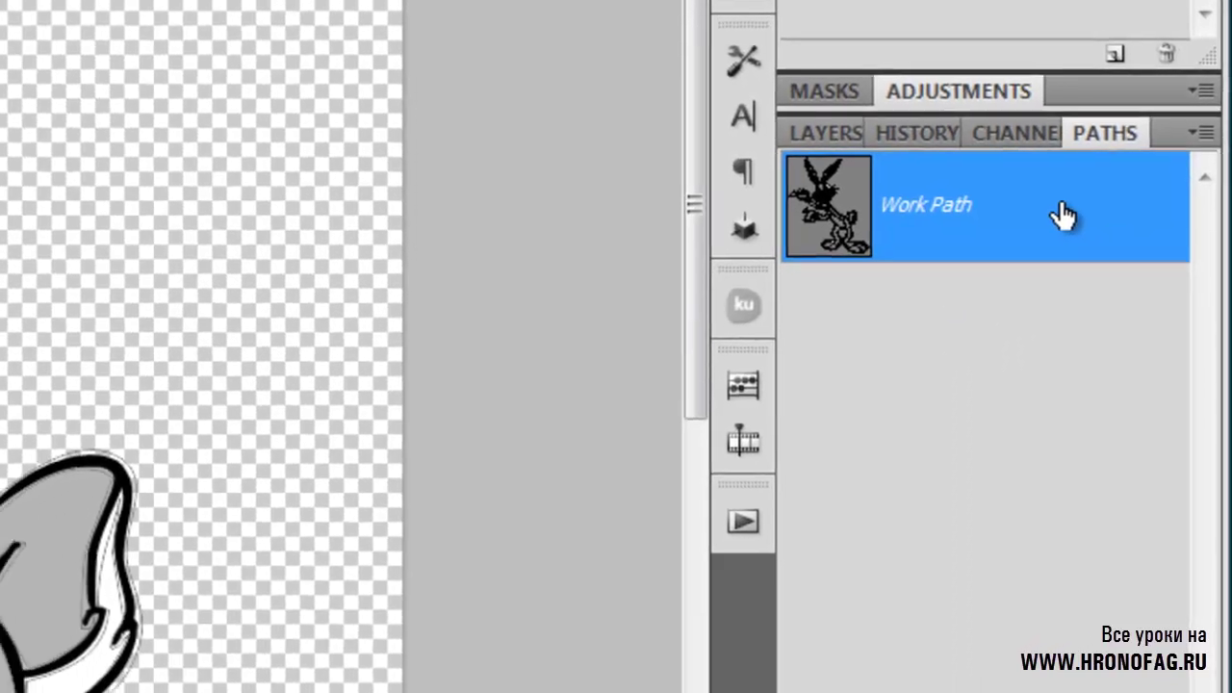
{"action": "double_click", "coordinate": [1116, 256]}
{"action": "left_click_drag", "start_coordinate": [638, 546], "coordinate": [957, 251]}
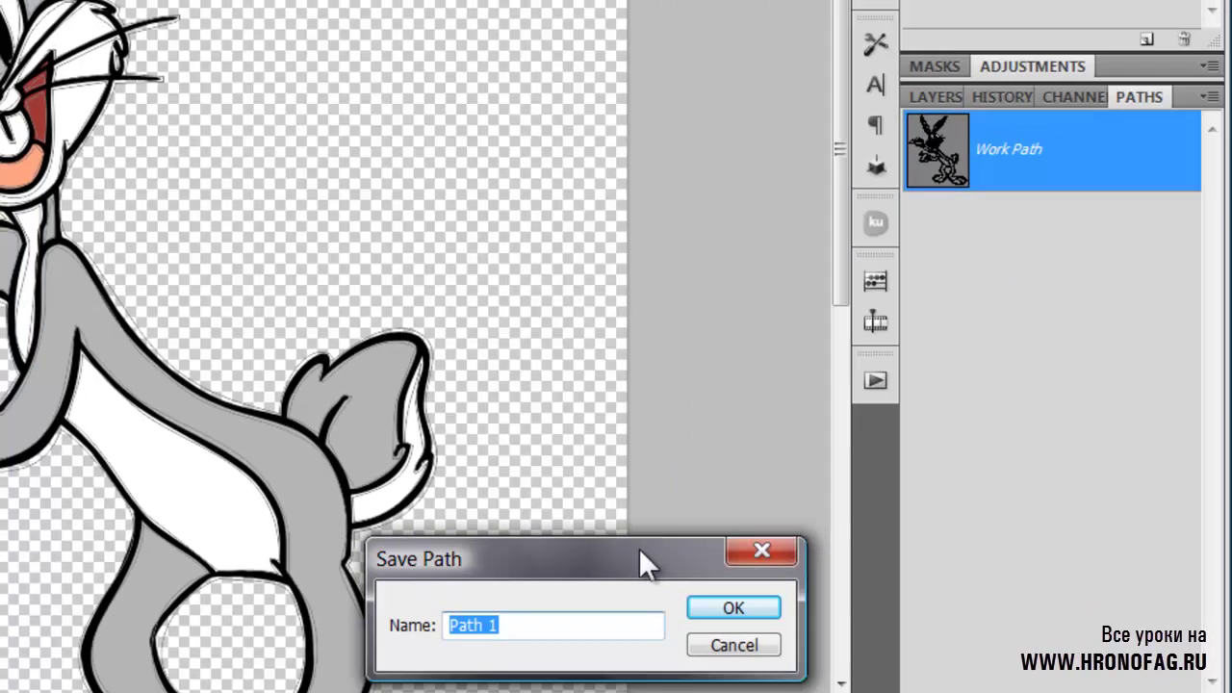
{"action": "type", "text": "hronofag.ru"}
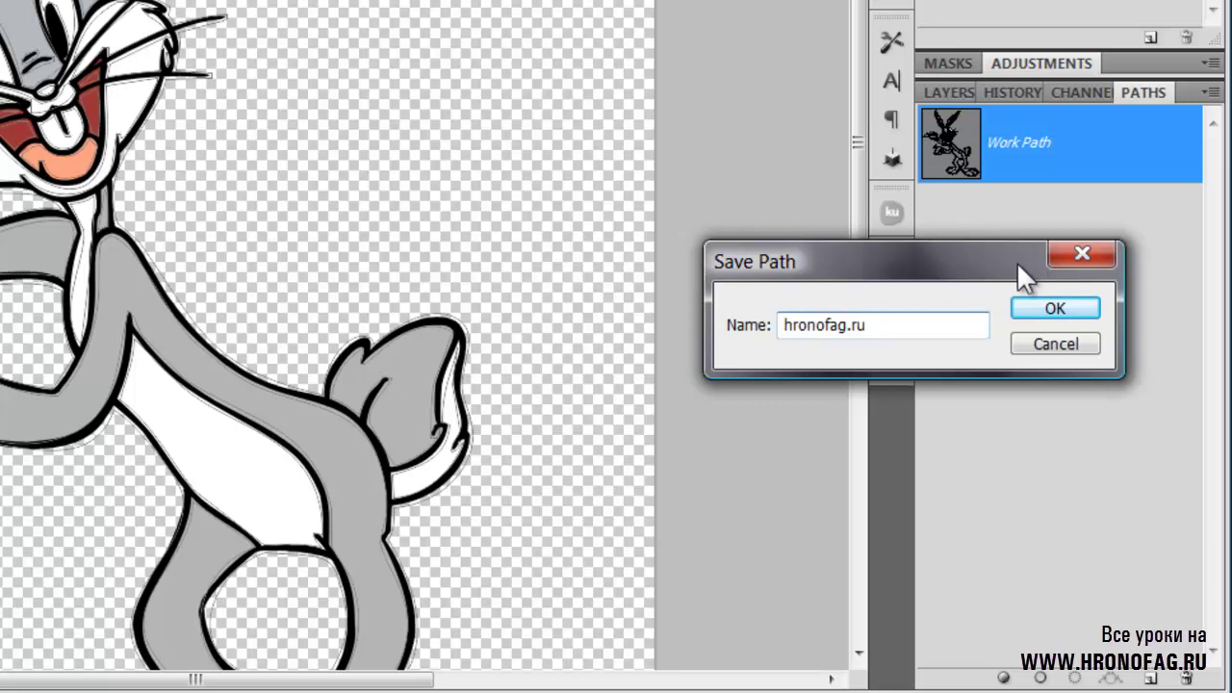
{"action": "left_click", "coordinate": [1055, 307]}
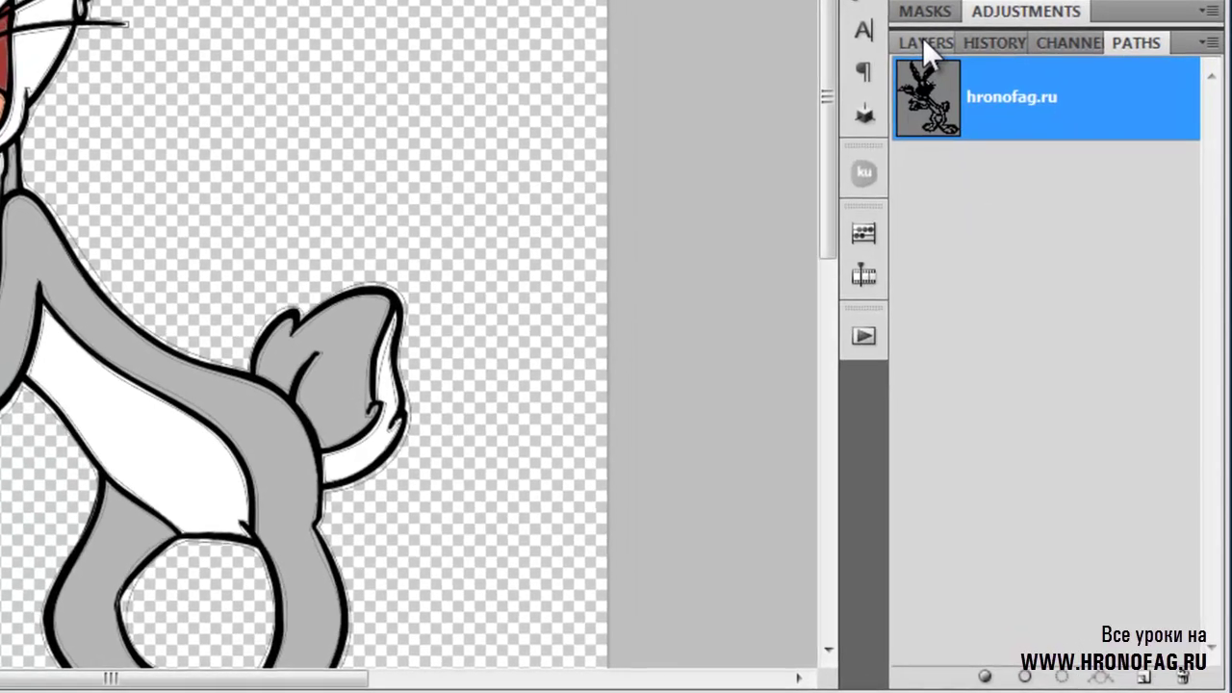
{"action": "left_click", "coordinate": [944, 93]}
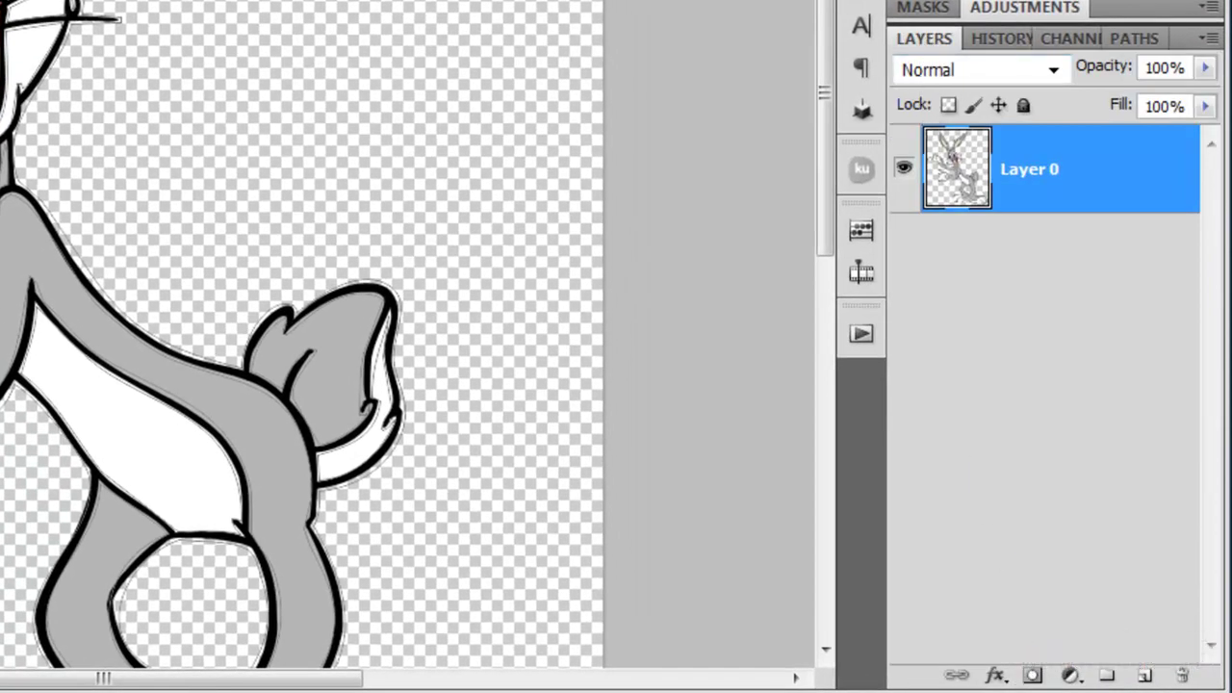
Step: Add a Solid Color fill layer to the bunny path and confirm its colour
{"action": "left_click", "coordinate": [1070, 676]}
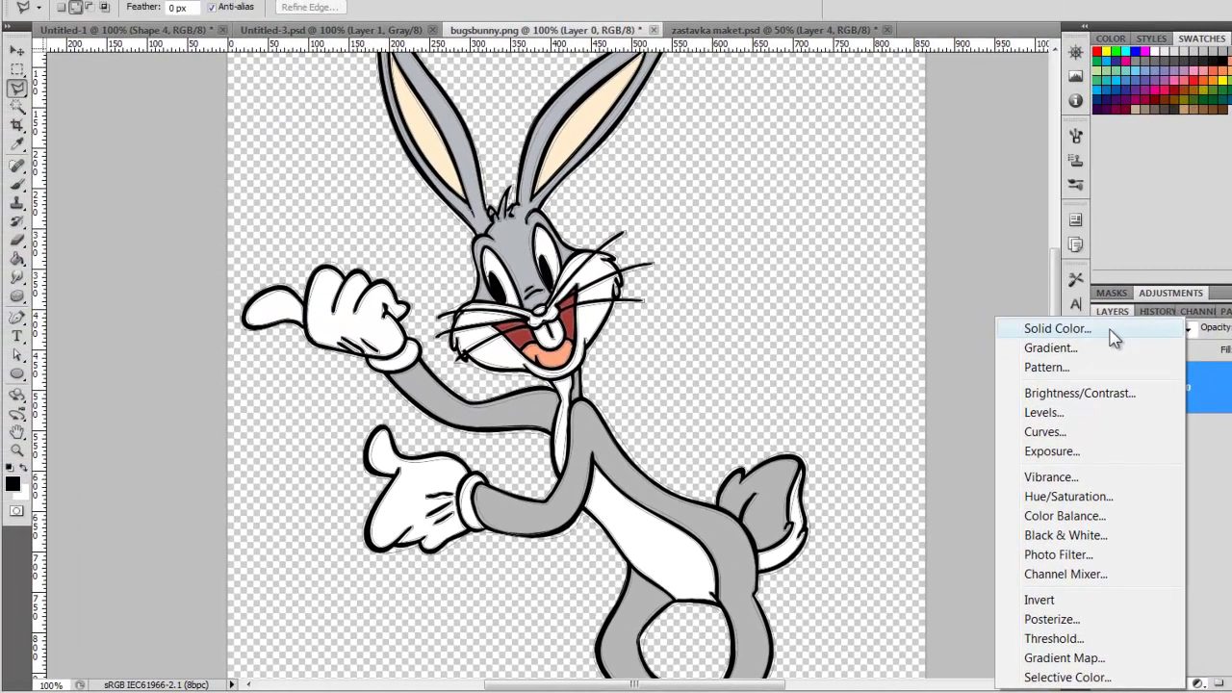
{"action": "left_click", "coordinate": [1114, 332]}
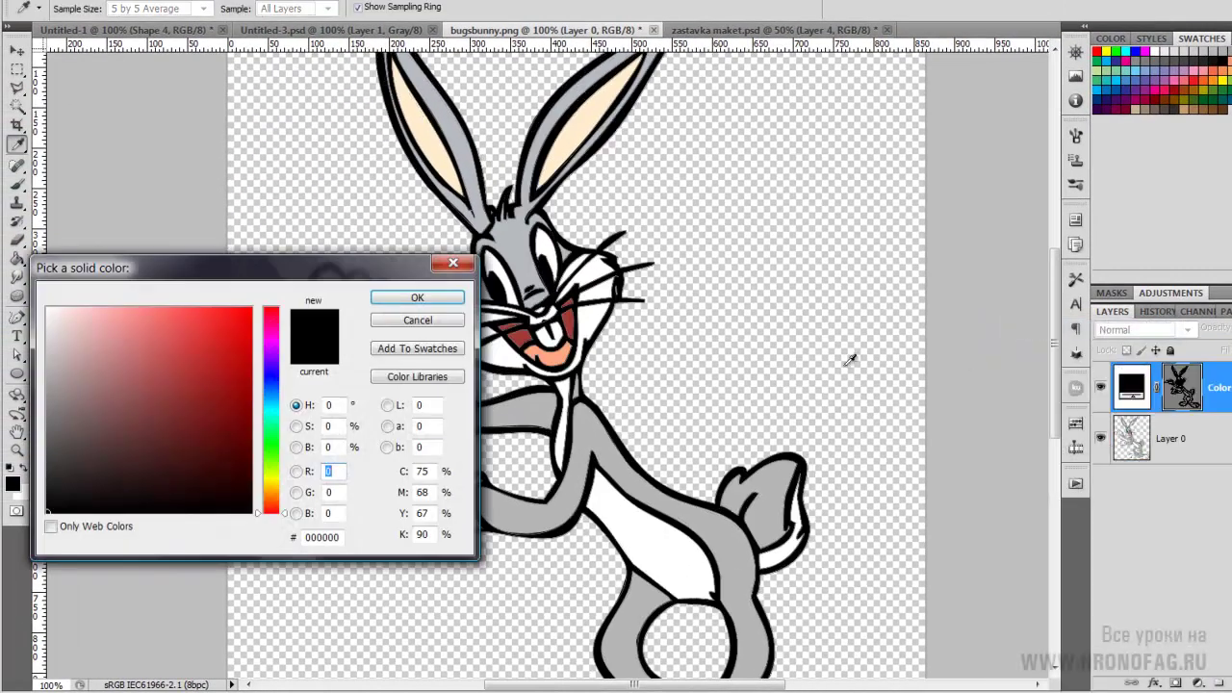
{"action": "left_click_drag", "start_coordinate": [169, 396], "coordinate": [385, 289]}
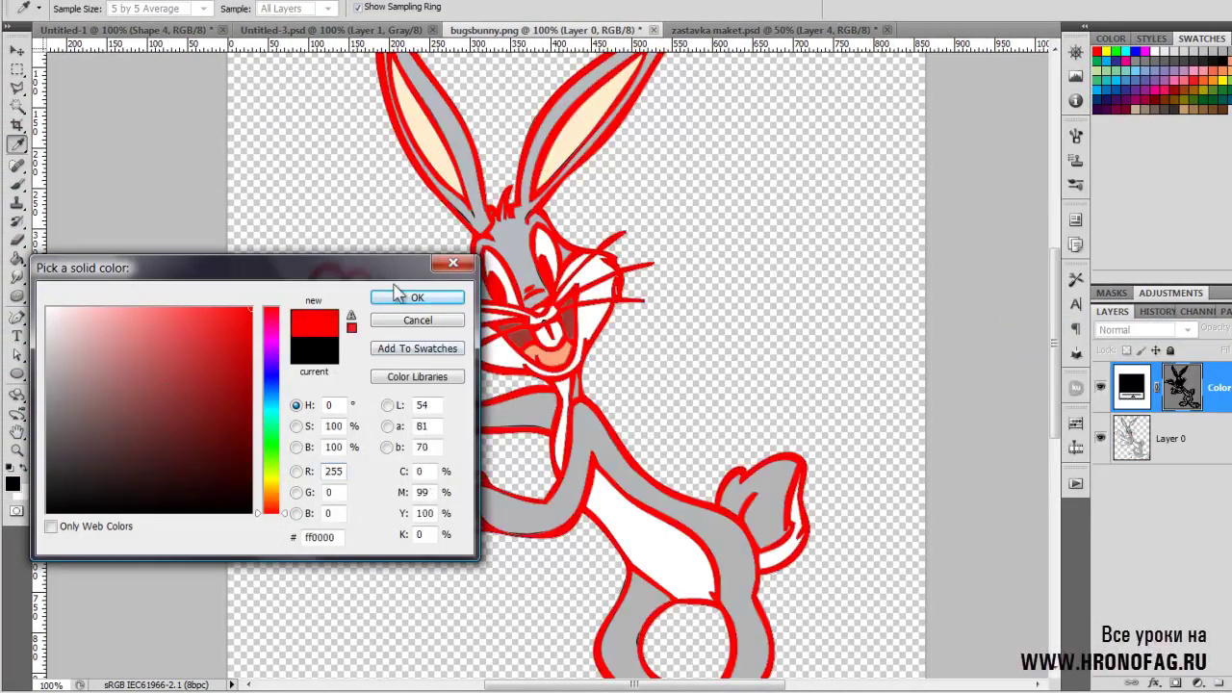
{"action": "left_click", "coordinate": [439, 298]}
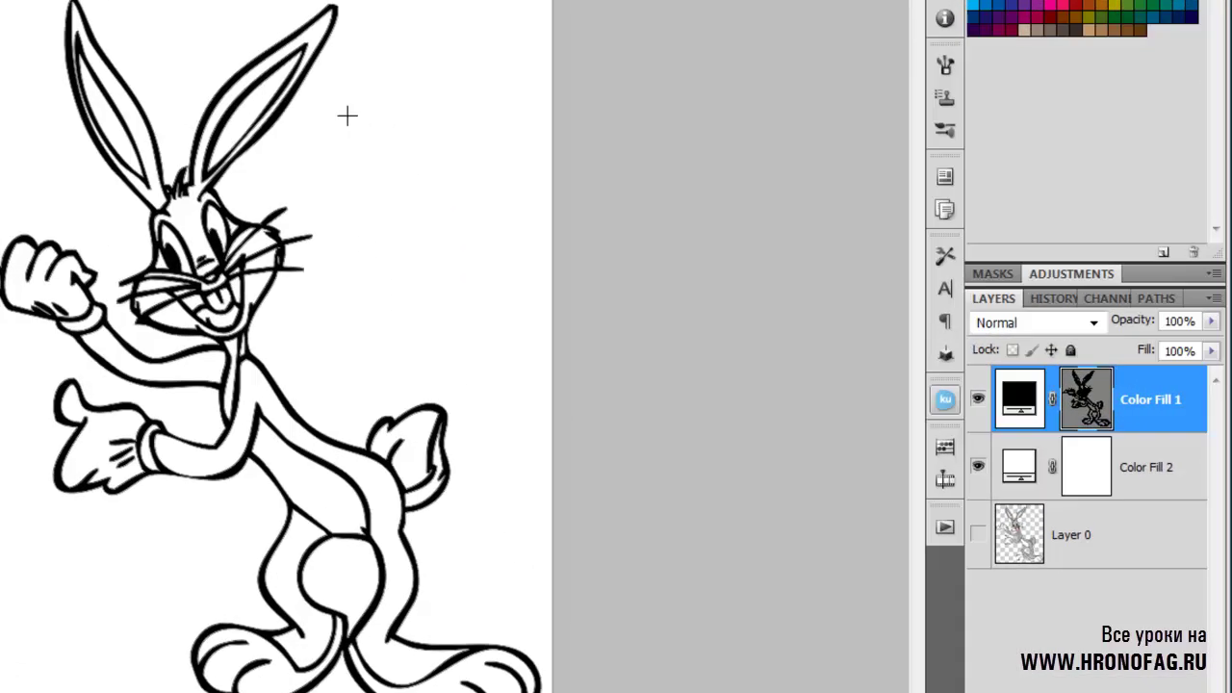
Step: Draw a filled circle beside the bunny's head, then select the Color Fill 1 layer
{"action": "left_click_drag", "start_coordinate": [347, 116], "coordinate": [403, 417]}
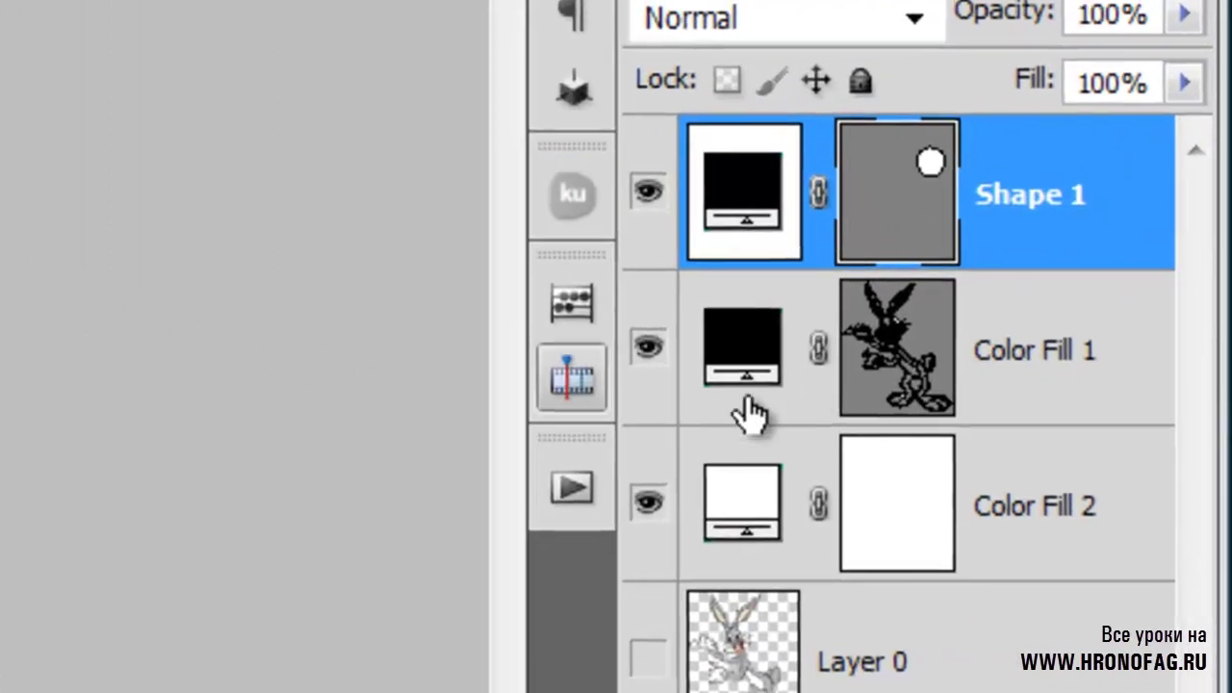
{"action": "left_click", "coordinate": [965, 397]}
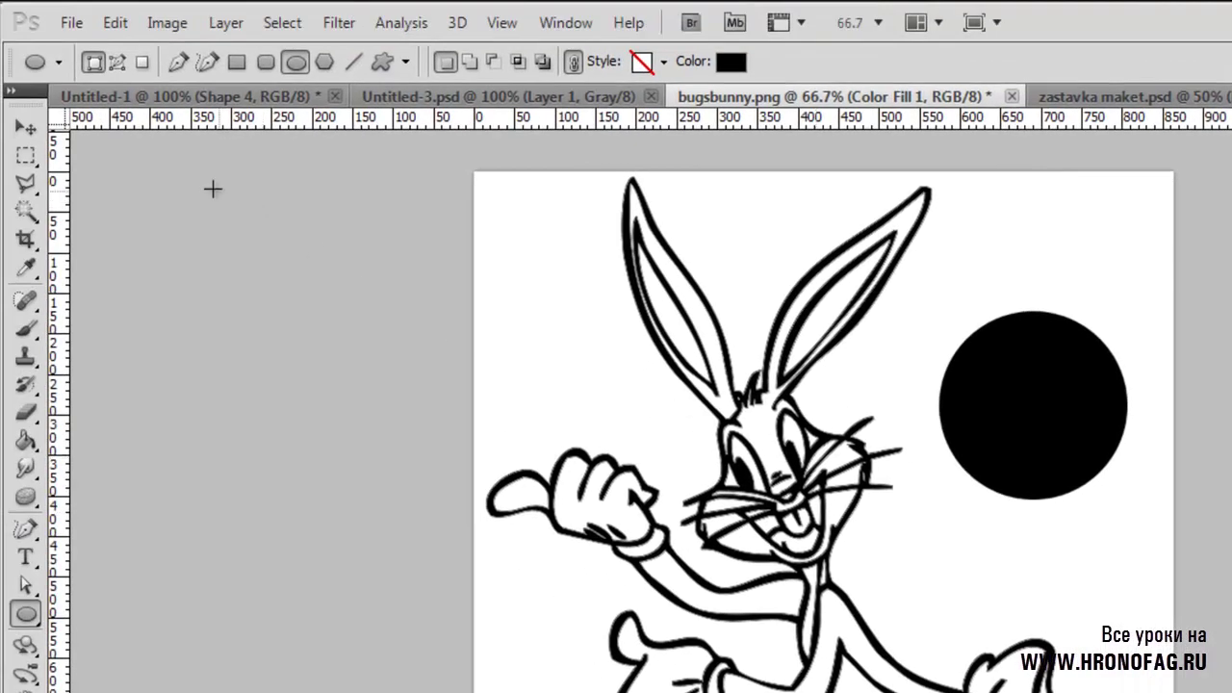
Step: Define the bunny path as a new custom shape named 'banny'
{"action": "left_click", "coordinate": [114, 22]}
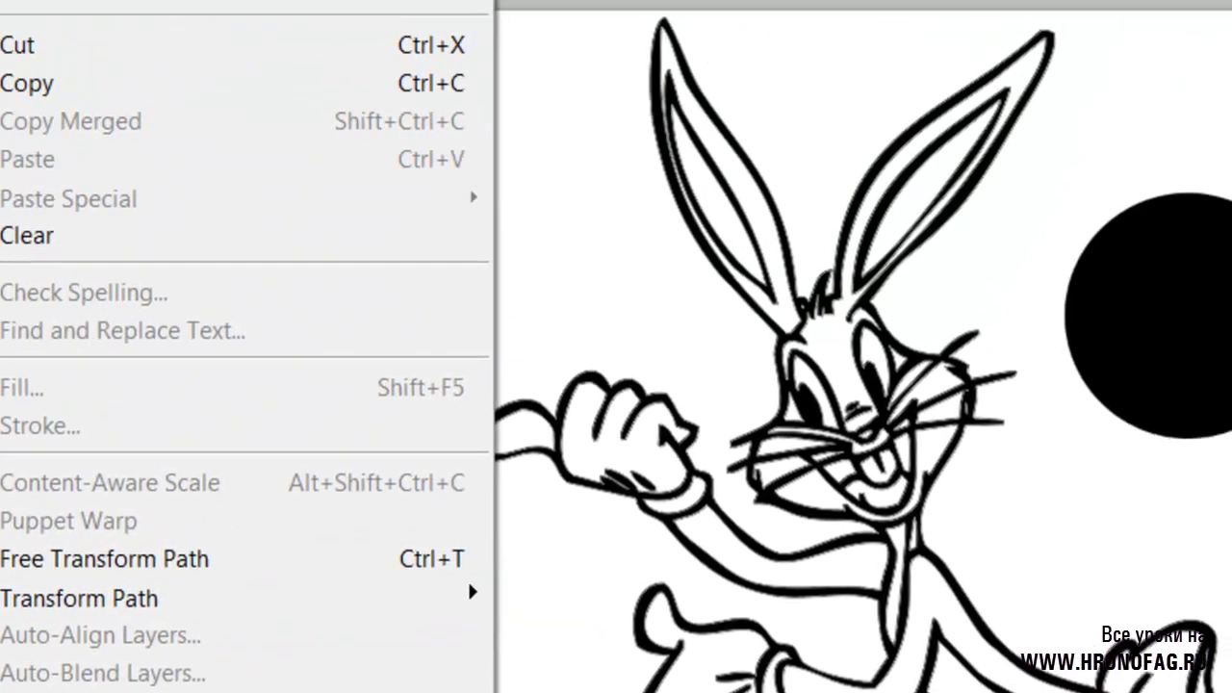
{"action": "left_click", "coordinate": [452, 490]}
{"action": "type", "text": "bann"}
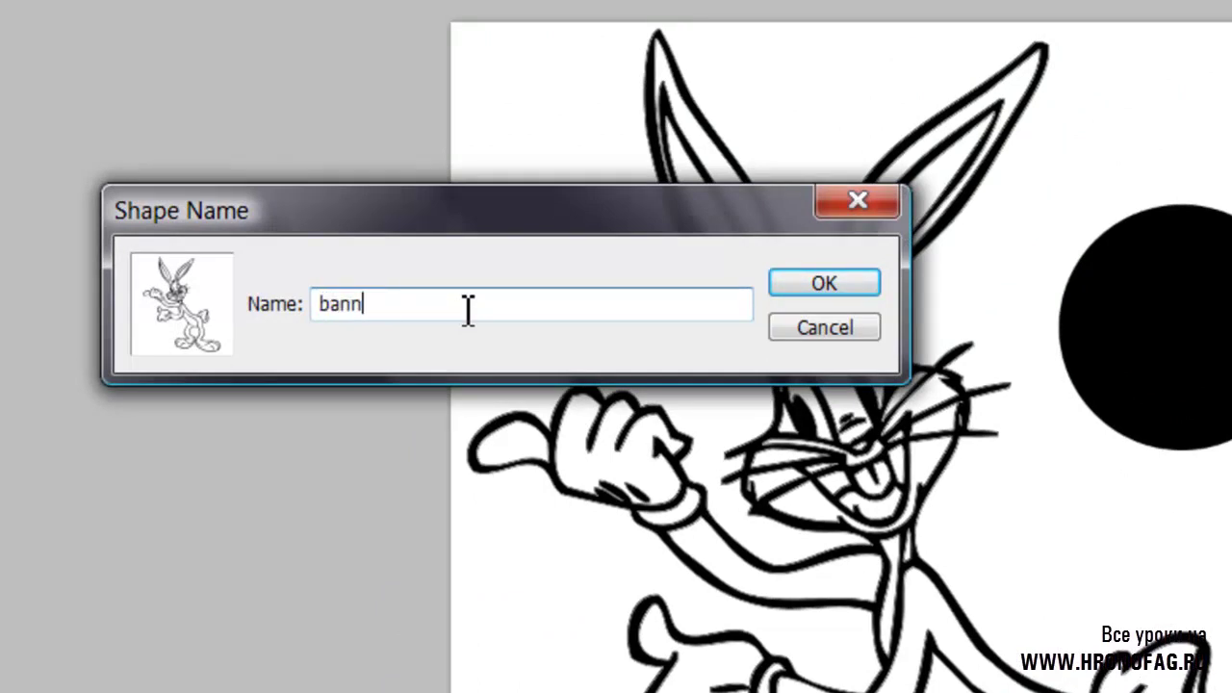
{"action": "type", "text": "y"}
{"action": "key", "text": "Return"}
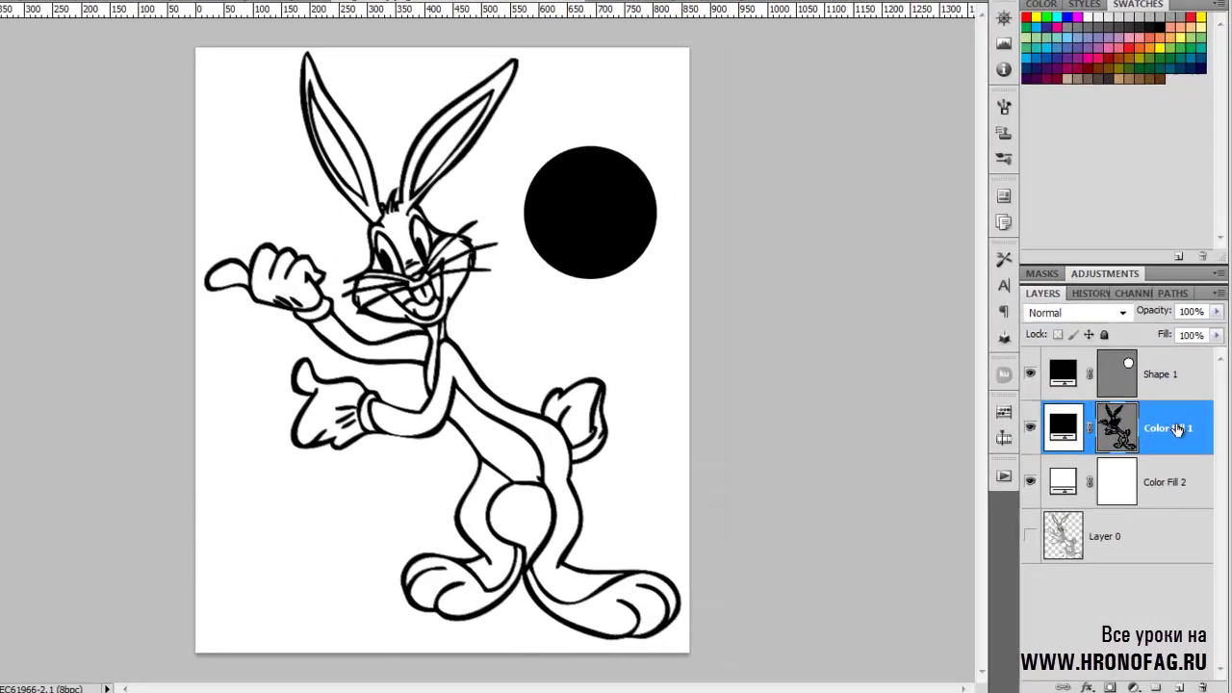
Step: Delete the Color Fill 1 layer and the circle's Shape 1 layer
{"action": "right_click", "coordinate": [1095, 432]}
{"action": "left_click", "coordinate": [976, 433]}
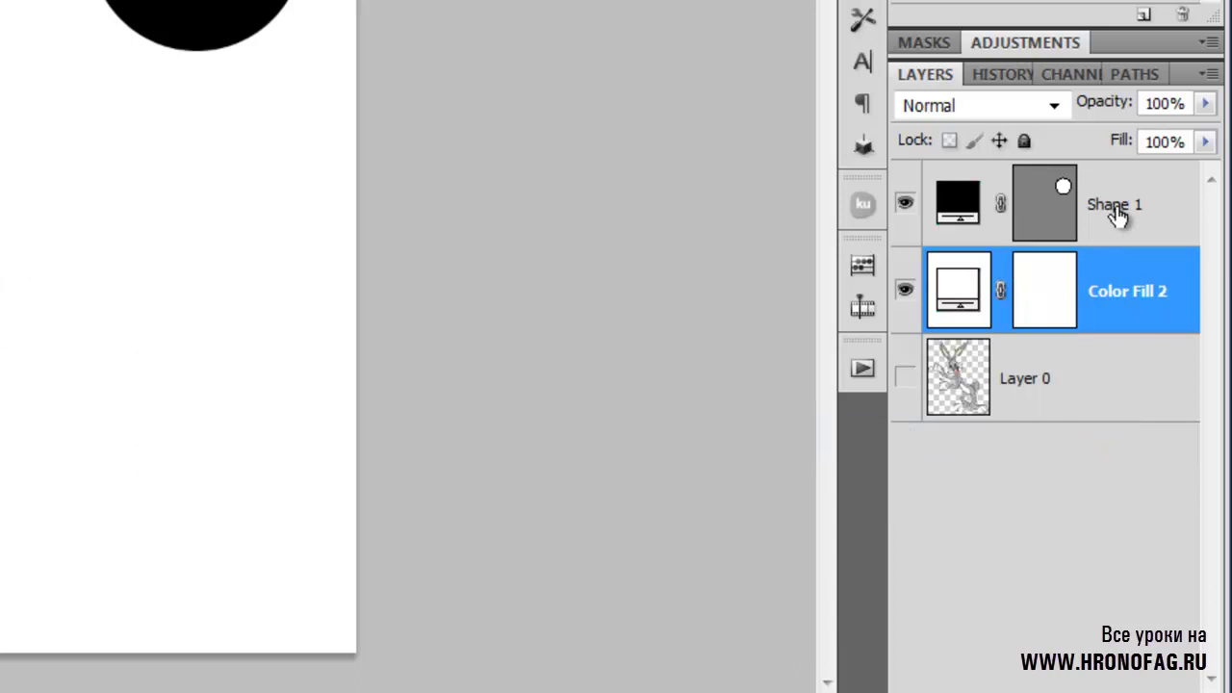
{"action": "right_click", "coordinate": [1059, 213]}
{"action": "left_click", "coordinate": [846, 379]}
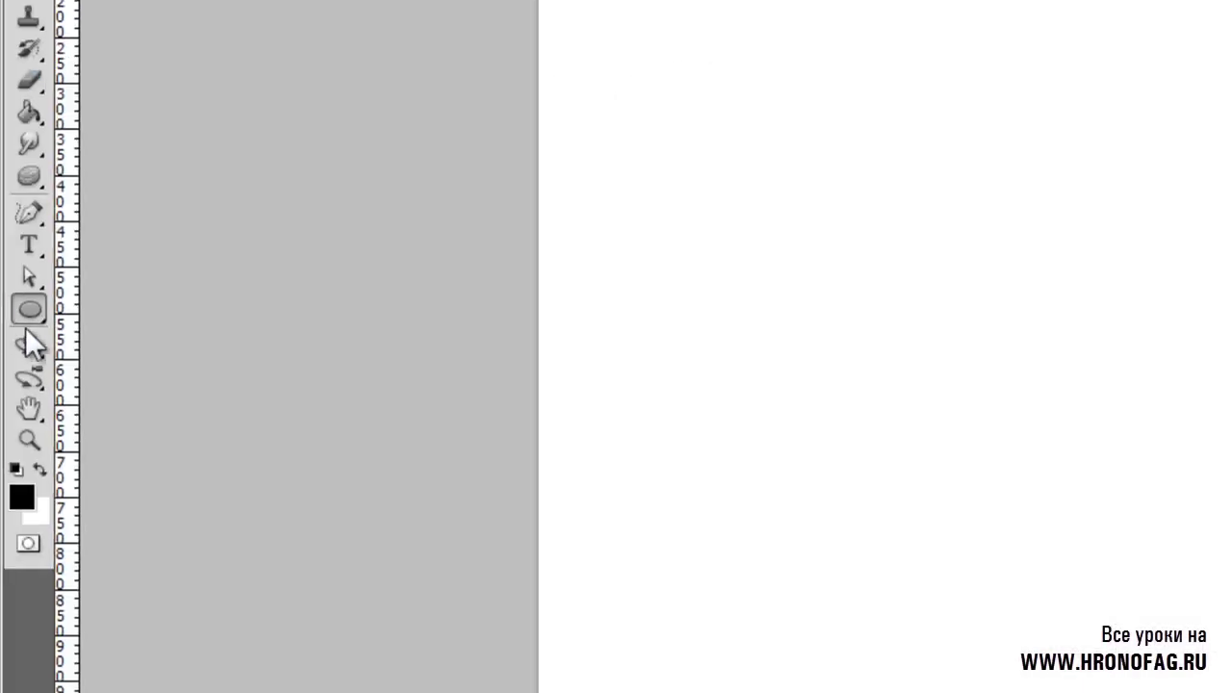
Step: Draw the new banny custom shape across the page with the Custom Shape tool
{"action": "right_click", "coordinate": [28, 323]}
{"action": "left_click", "coordinate": [115, 435]}
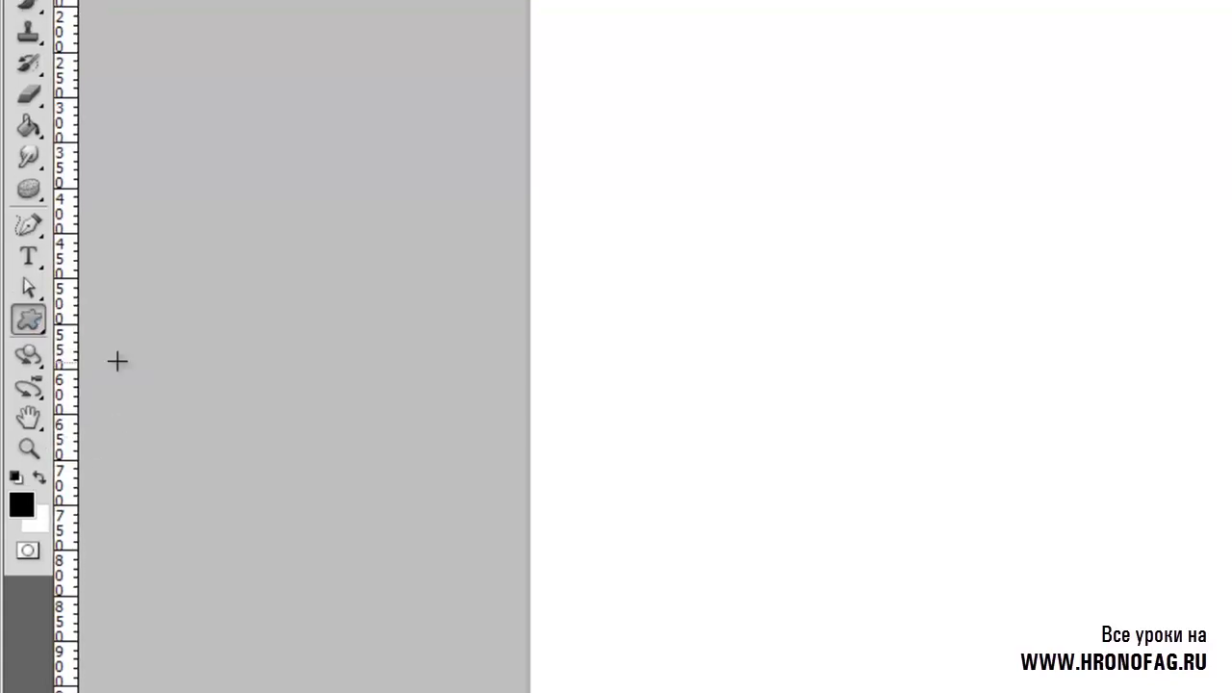
{"action": "left_click", "coordinate": [414, 50]}
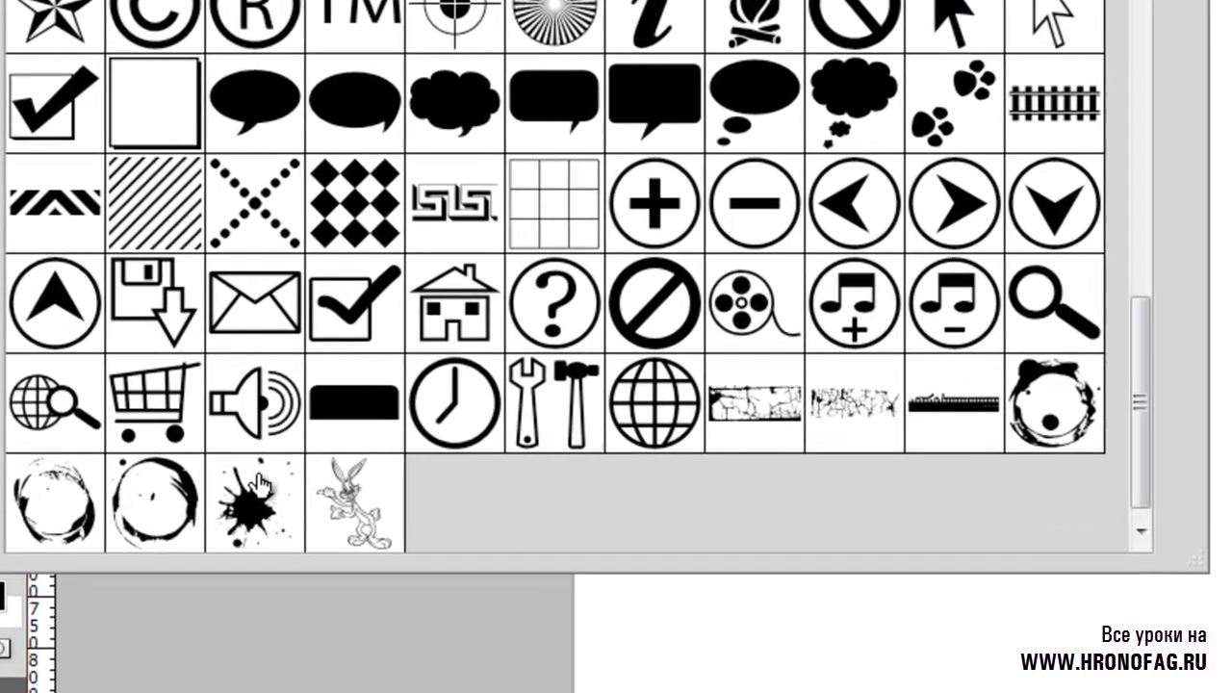
{"action": "left_click", "coordinate": [262, 583]}
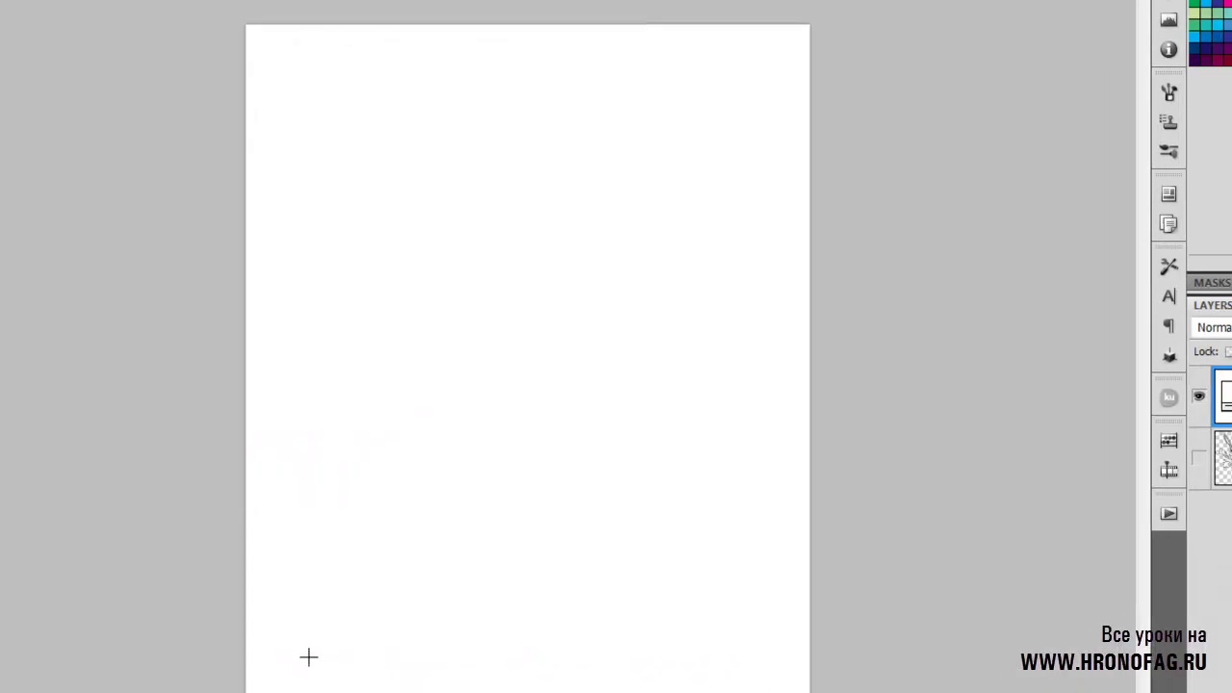
{"action": "left_click_drag", "start_coordinate": [308, 655], "coordinate": [547, 330]}
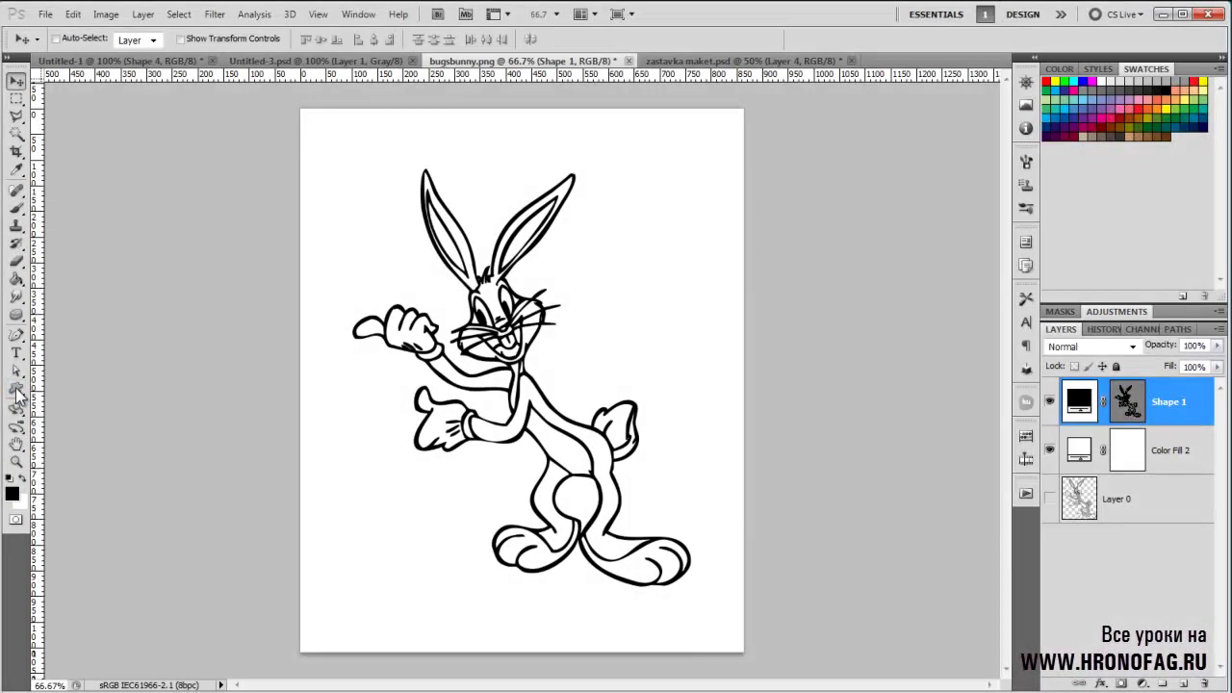
Step: Show the Custom Shape picker with the banny shape listed at the end
{"action": "left_click", "coordinate": [17, 390]}
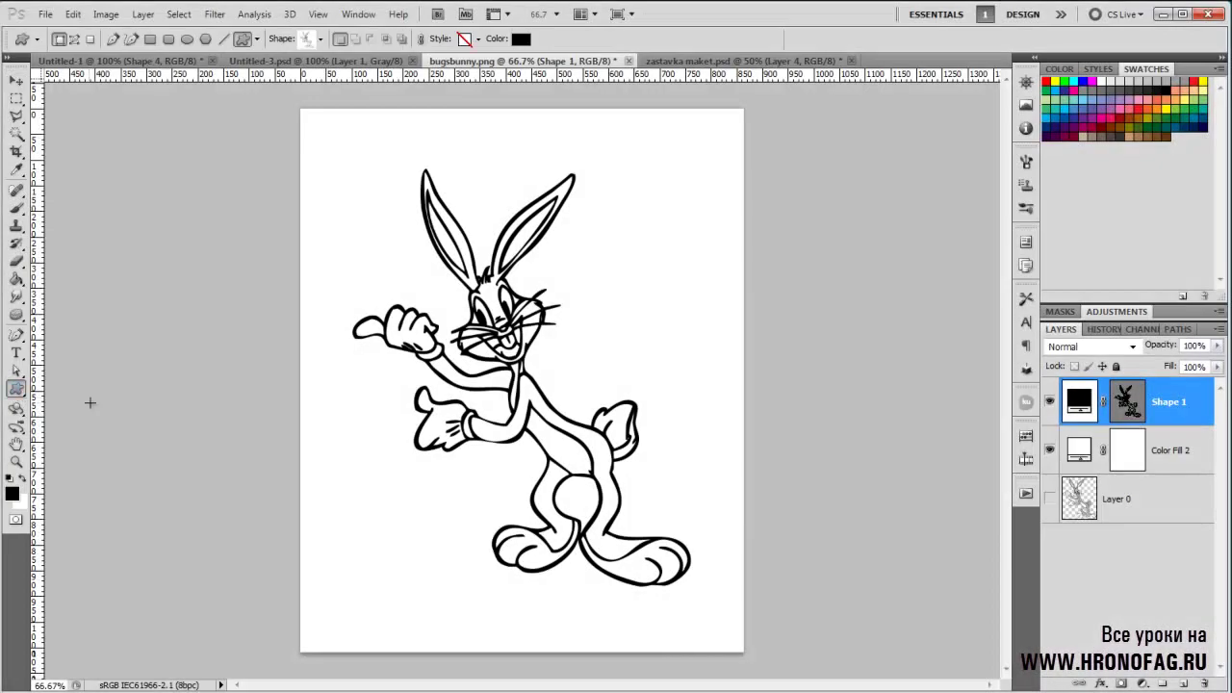
{"action": "left_click", "coordinate": [320, 38]}
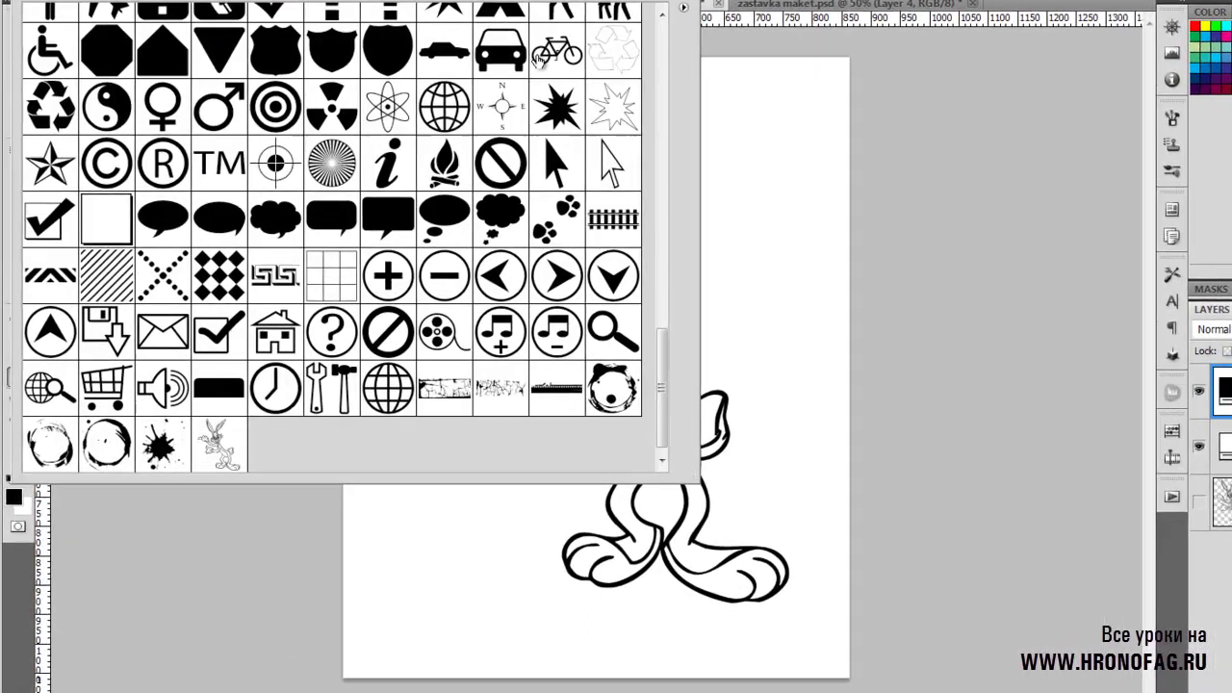